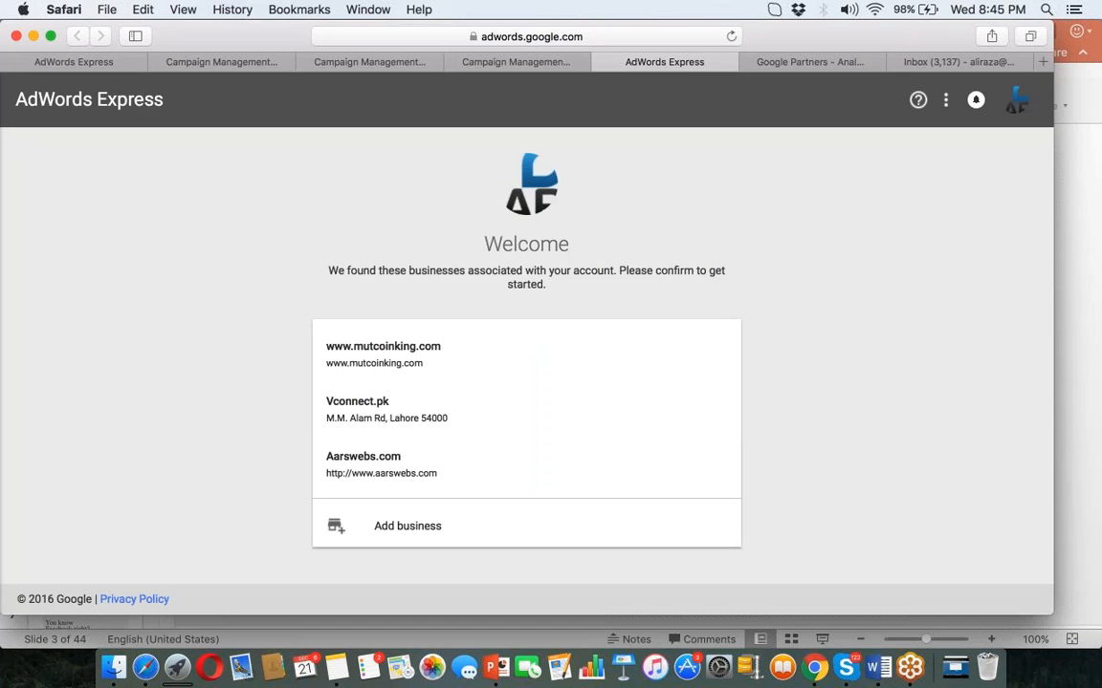
View the account's All campaigns list in full AdWords and bring up the Tools menu.
click(945, 100)
click(899, 111)
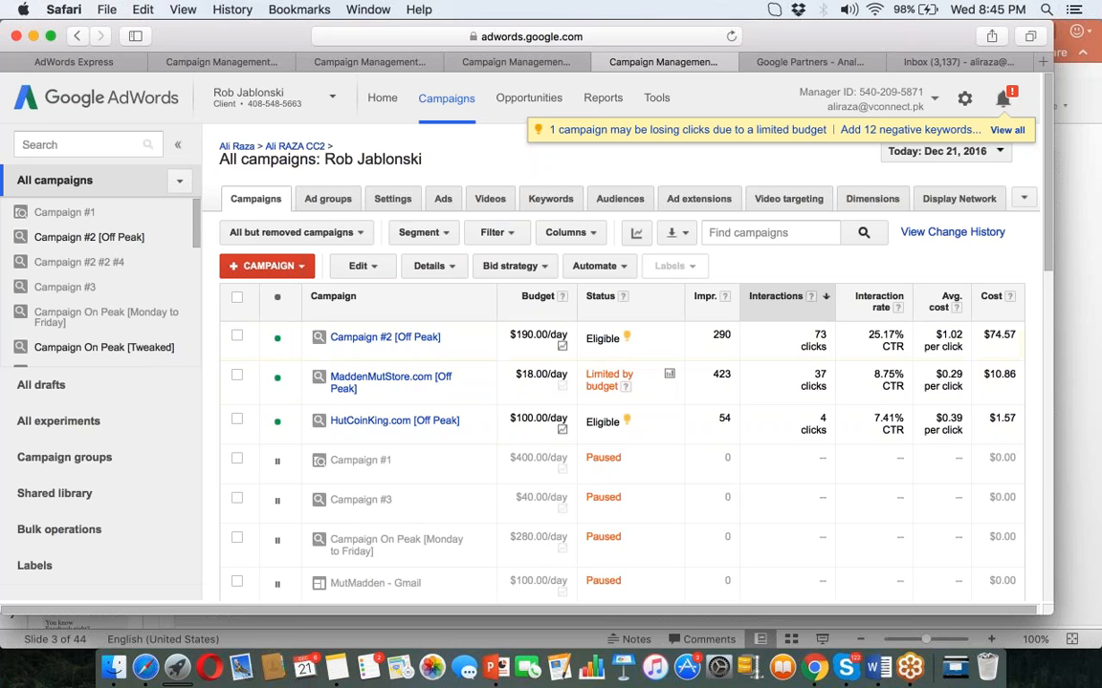
drag(1048, 182, 1042, 253)
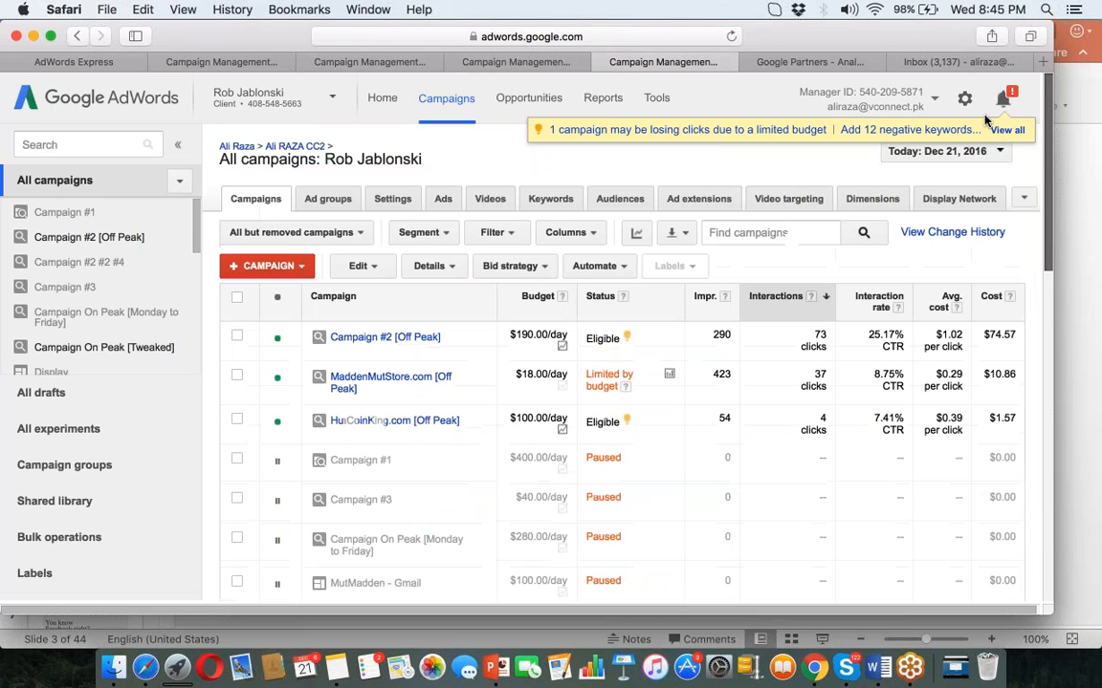
click(656, 105)
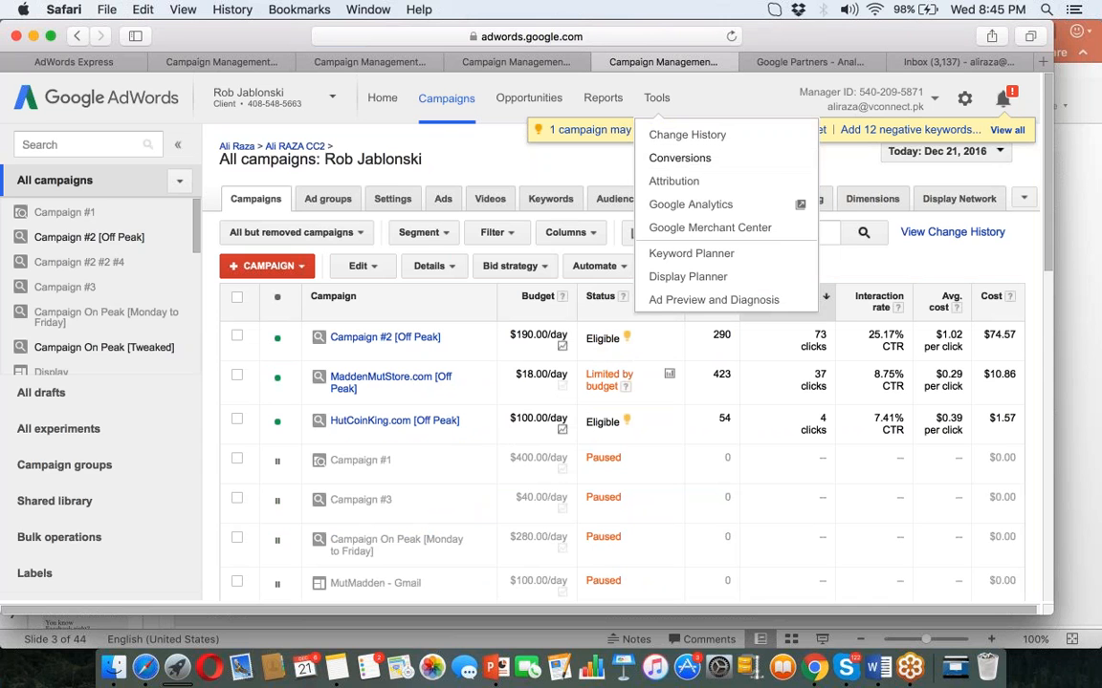
Go to Conversions, start then cancel a new conversion, and open the Lead conversion's settings.
click(660, 159)
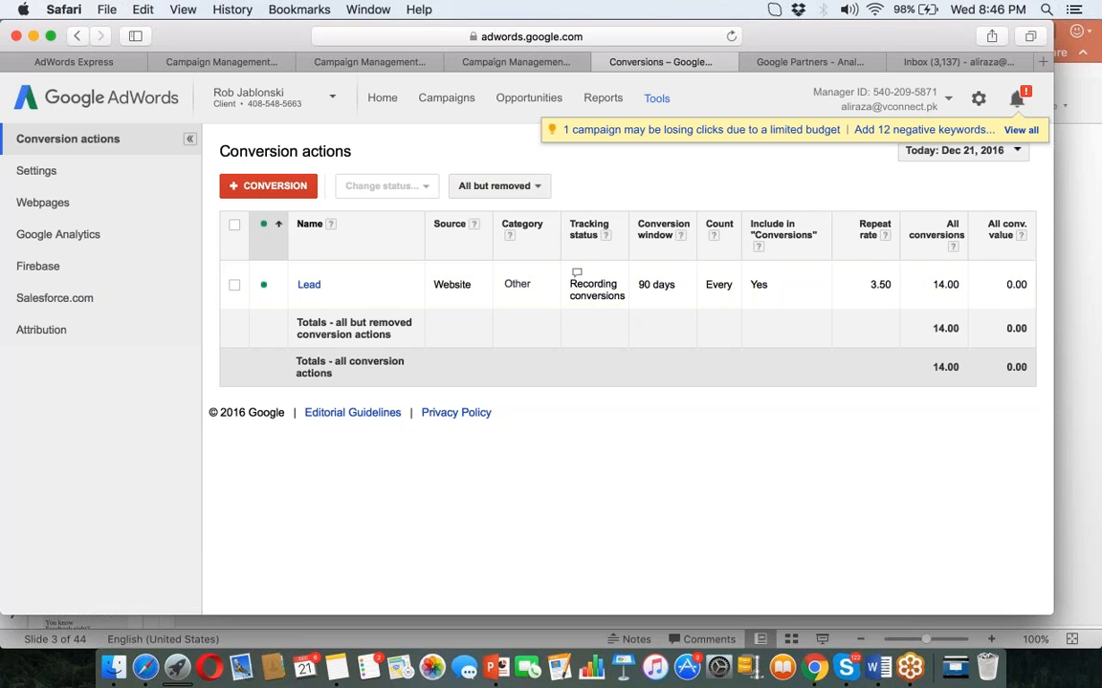
scroll(274, 164, down, 1)
click(271, 146)
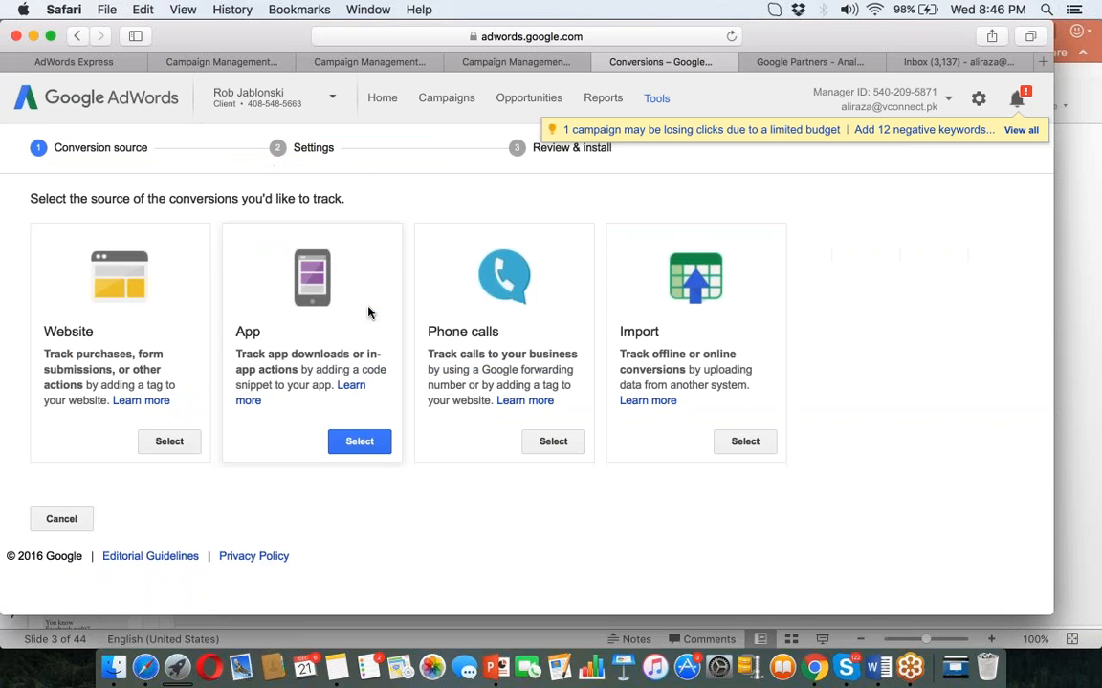
click(62, 519)
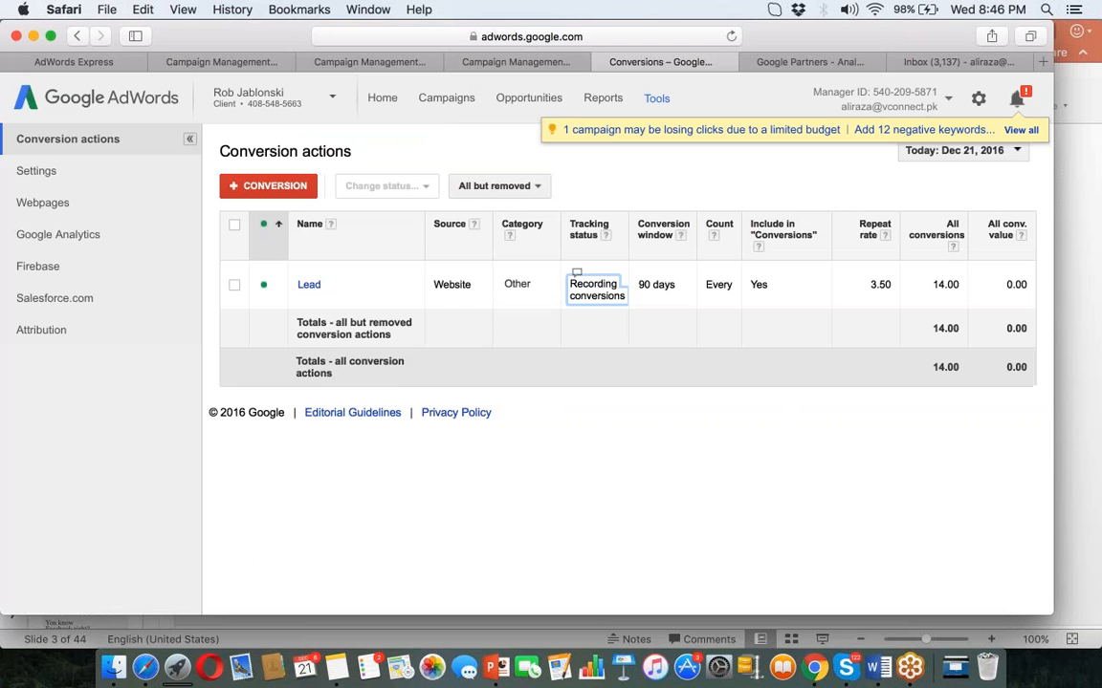
click(310, 285)
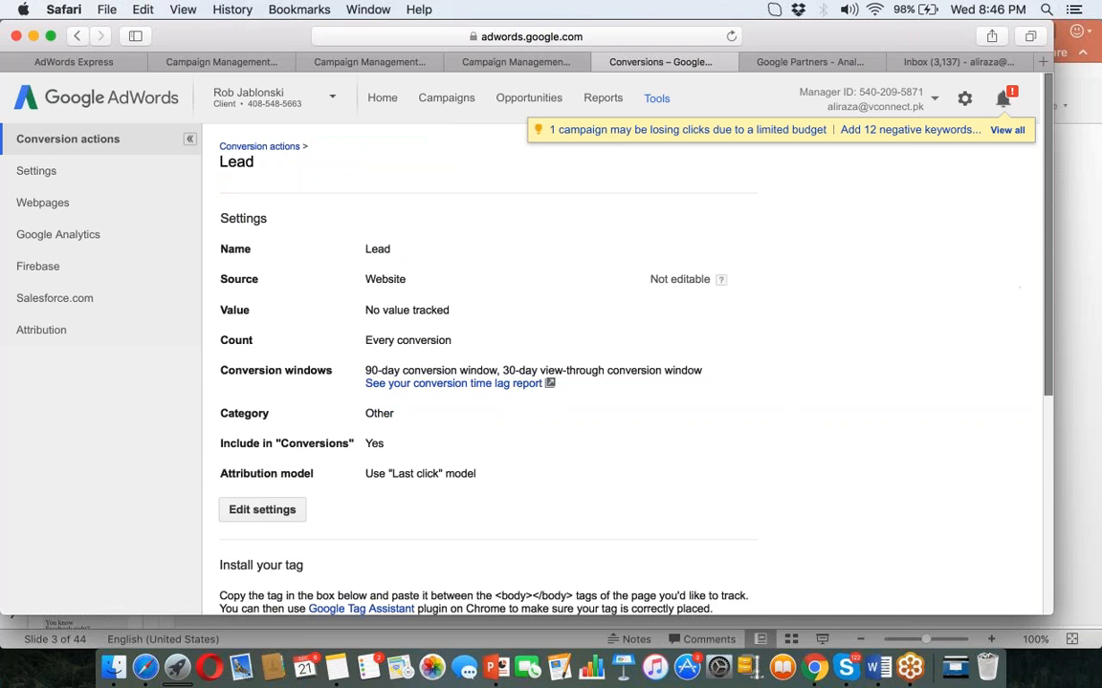
Copy the entire Tag for Lead code and switch over to Chrome.
drag(1047, 342, 585, 517)
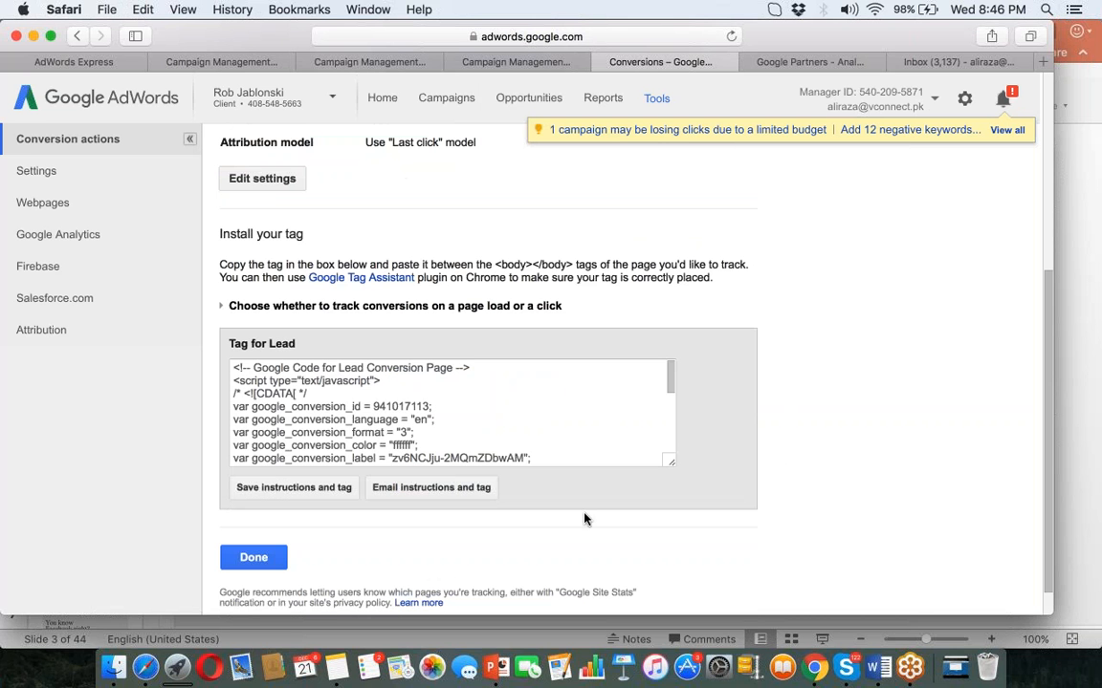
click(453, 389)
key(super+c)
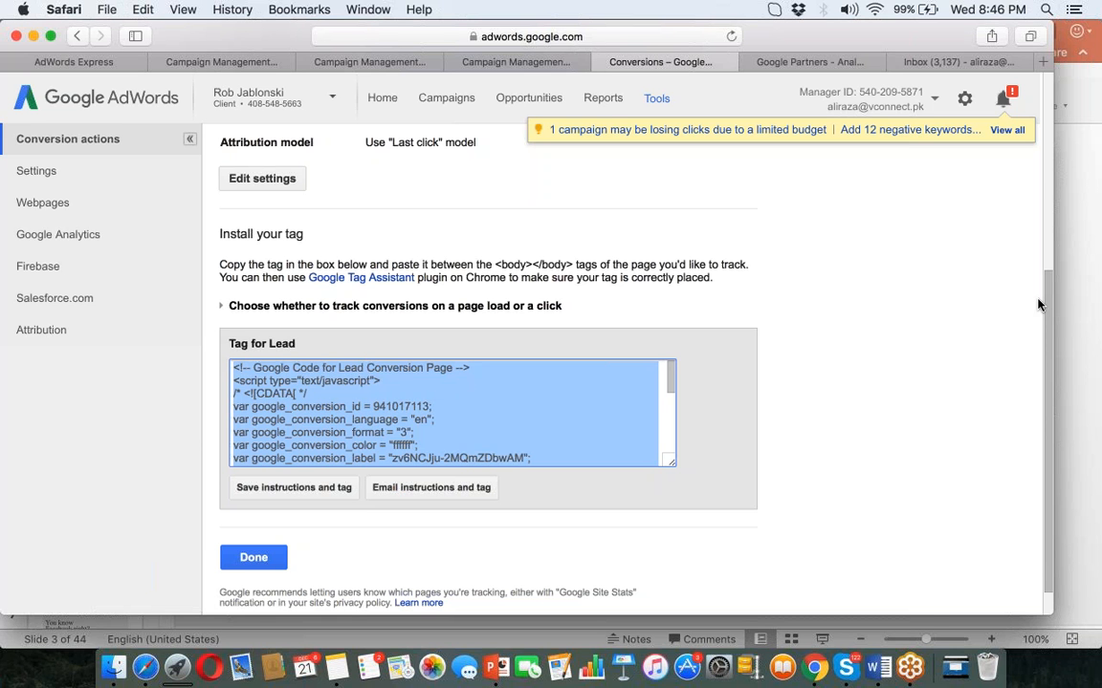
click(813, 672)
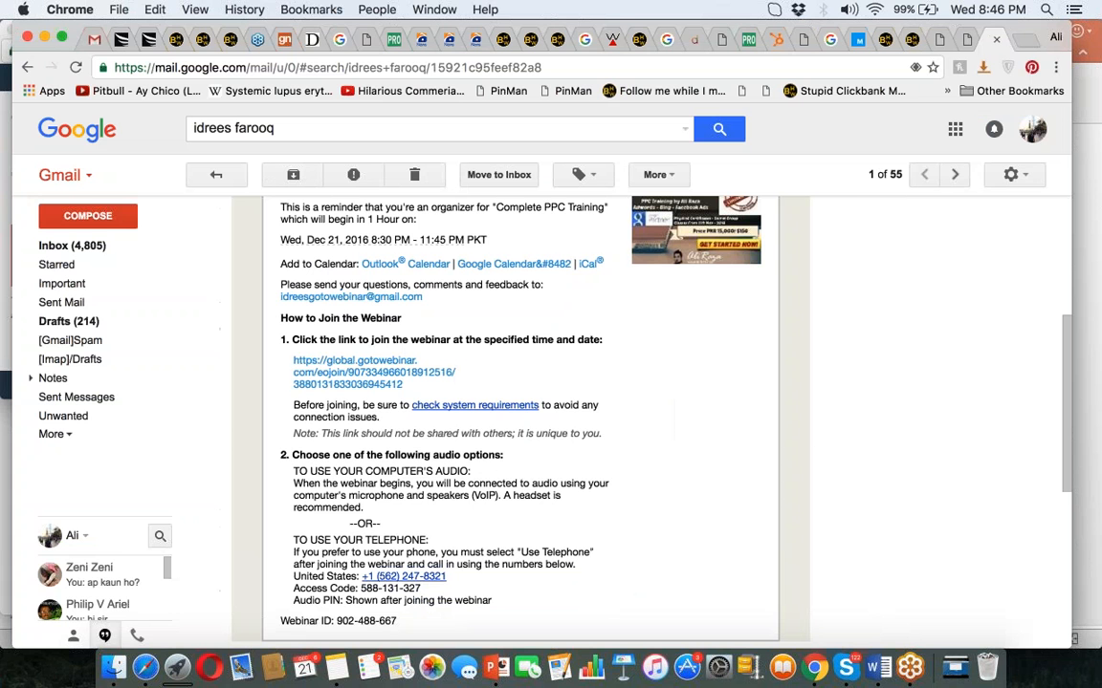
Load the aliraza.co homepage in a new Chrome tab.
click(1021, 42)
text(a)
key(Return)
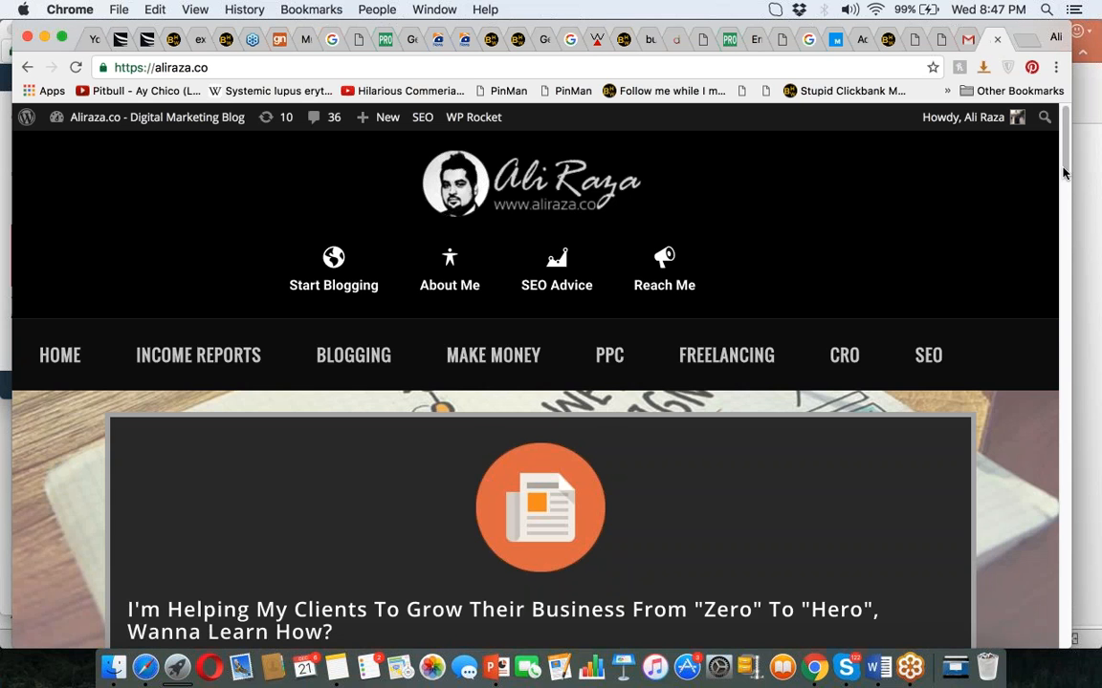
Go to the Reach Me contact page on aliraza.co.
scroll(1064, 170, down, 3)
scroll(1063, 164, up, 2)
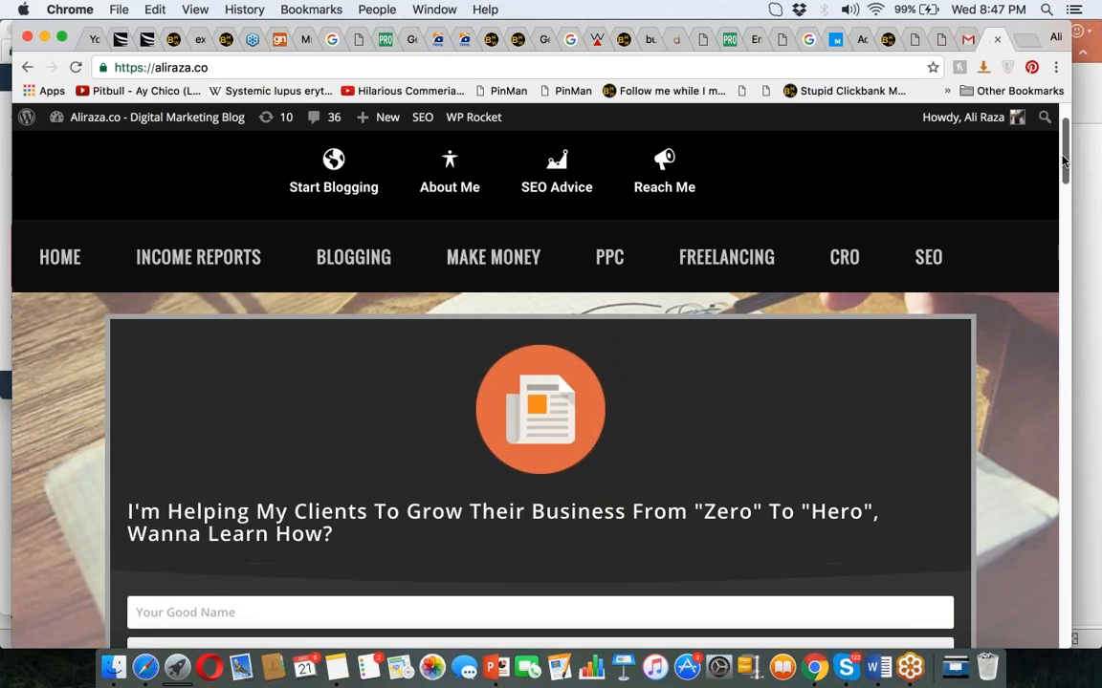
scroll(1060, 160, up, 1)
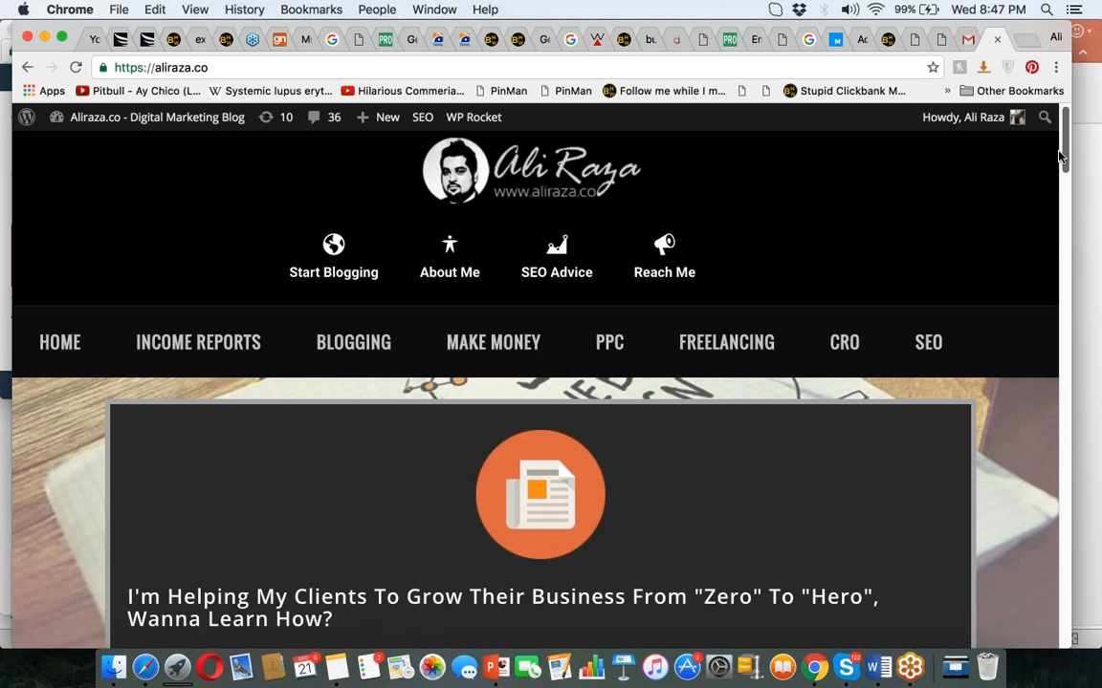
click(653, 260)
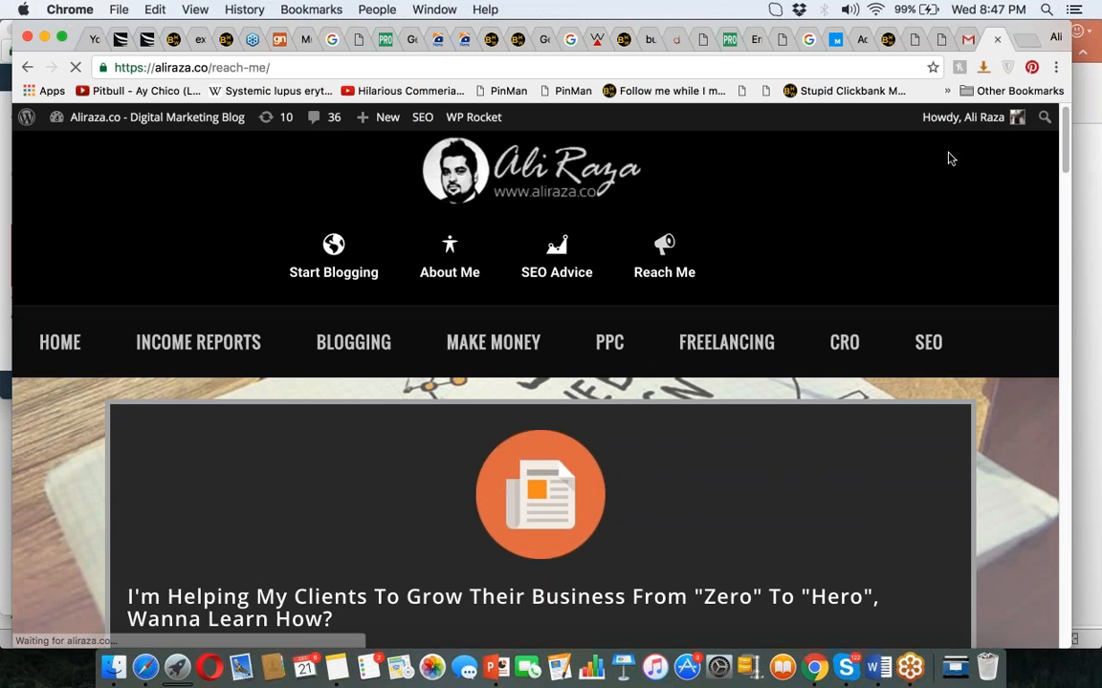
drag(1067, 155, 1069, 370)
Autofill name and e-mail, enter 'test' as subject and message, and send the form.
click(384, 227)
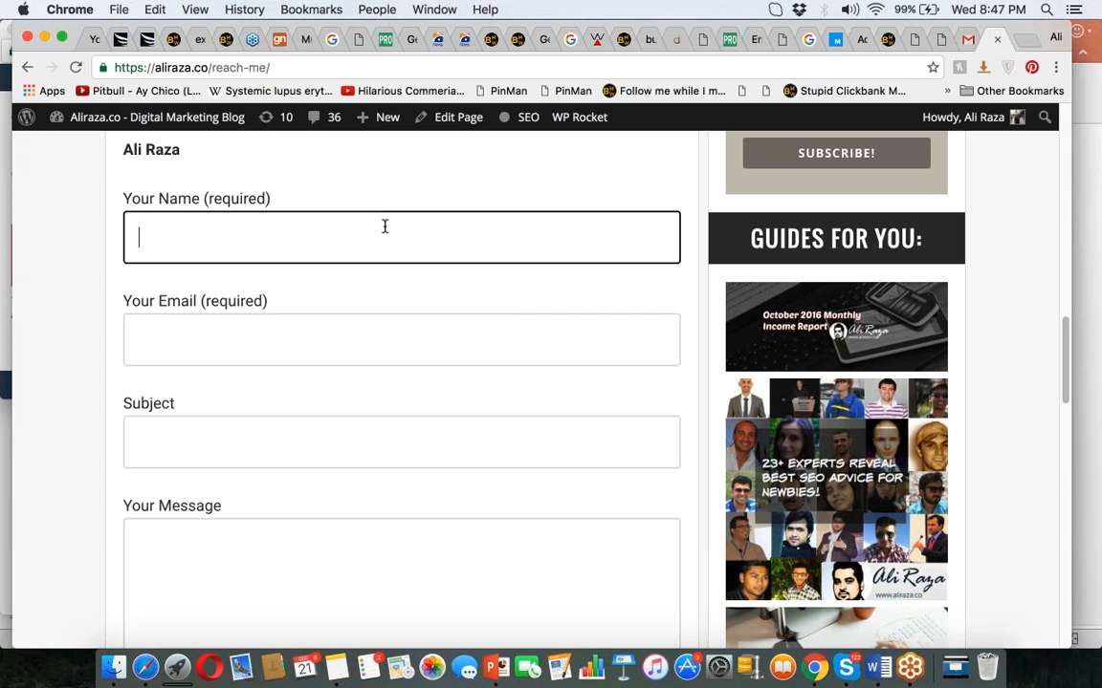
text(A)
key(Down)
key(Tab)
key(Tab)
text(test)
key(Tab)
text(test)
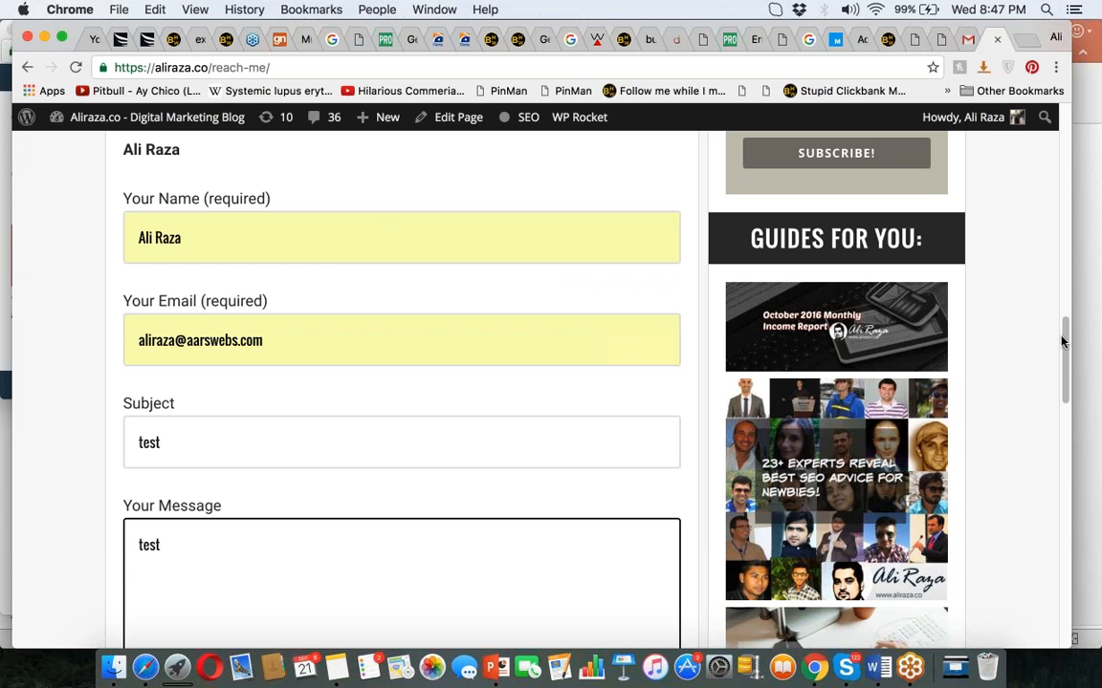
drag(1063, 363, 1066, 399)
click(421, 478)
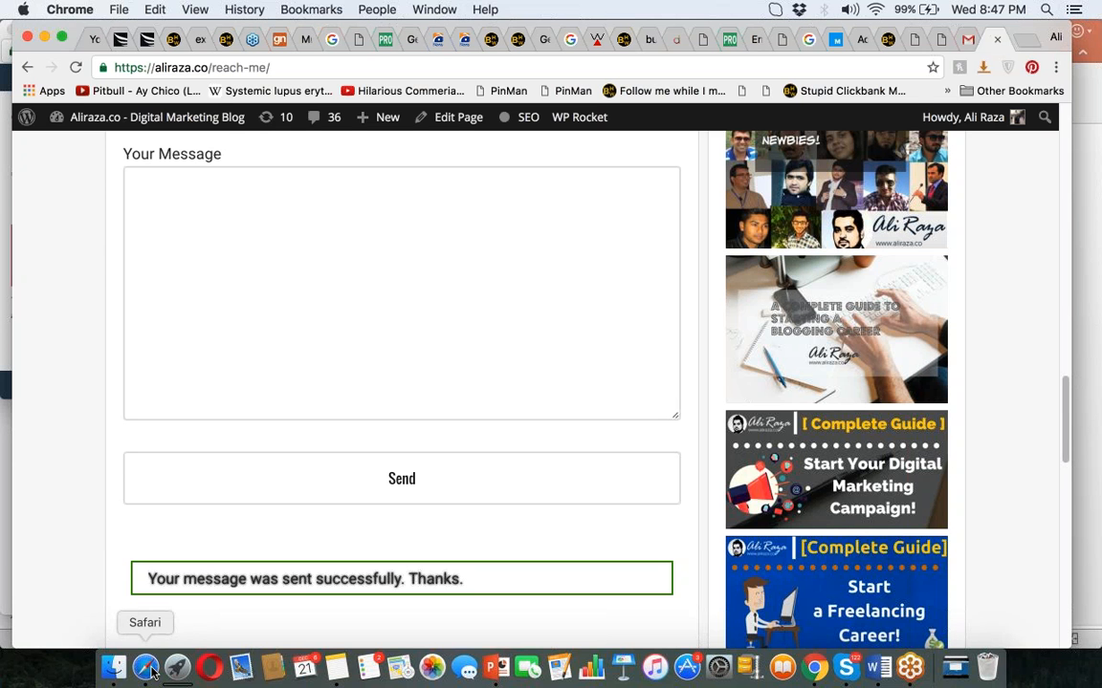
Enter mutcoinking.com/ in the address bar.
click(618, 71)
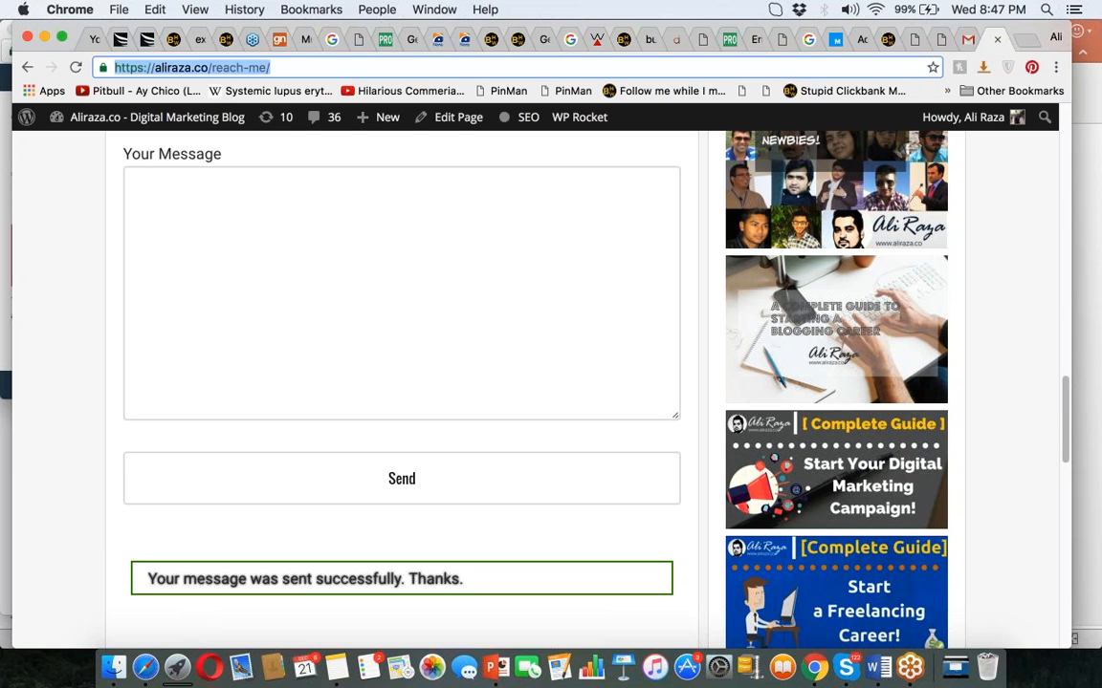
text(mut)
key(Right)
key(BackSpace)
key(BackSpace)
key(BackSpace)
key(BackSpace)
key(BackSpace)
key(BackSpace)
key(BackSpace)
key(BackSpace)
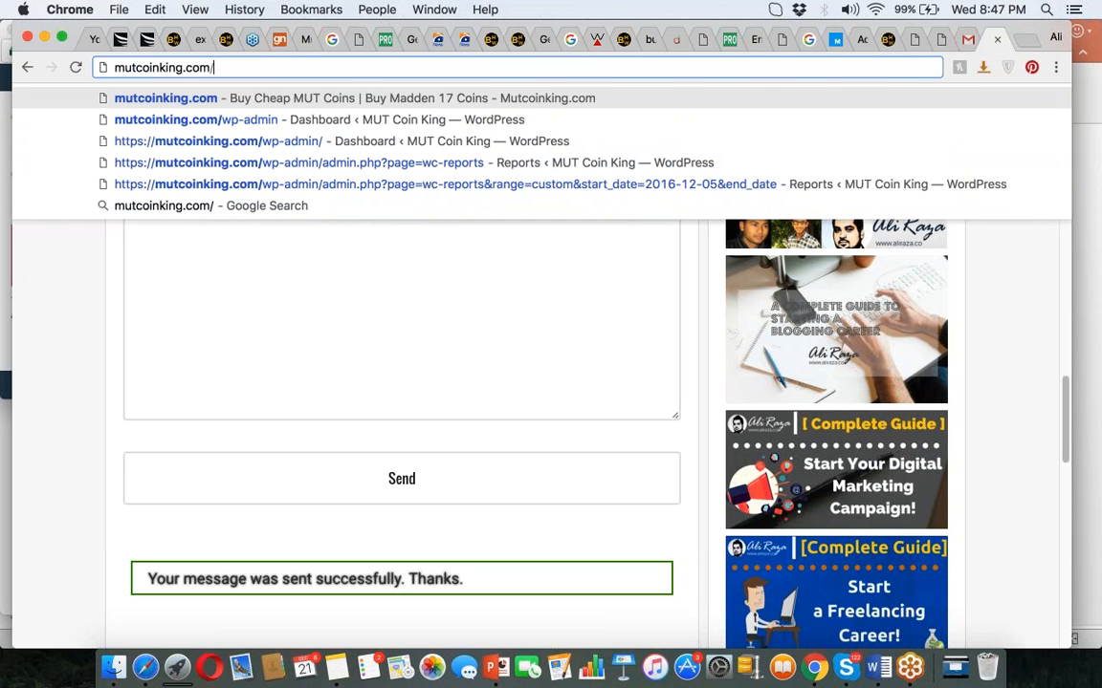
Load mutcoinking.com, then open its checkout page in a new tab.
key(Return)
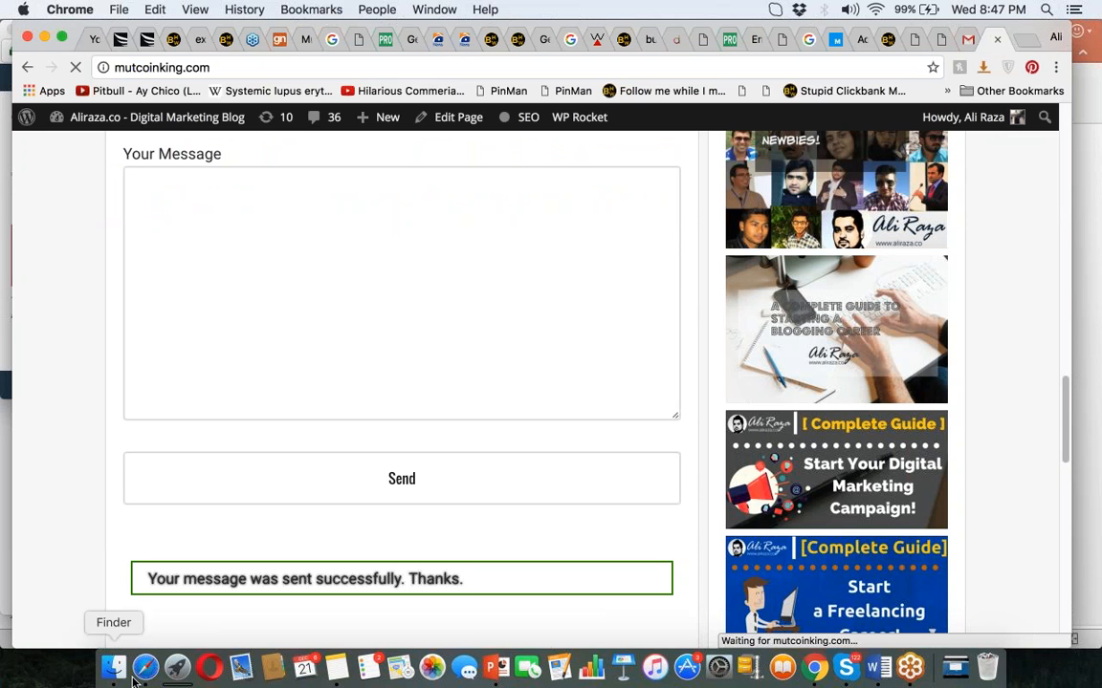
click(144, 667)
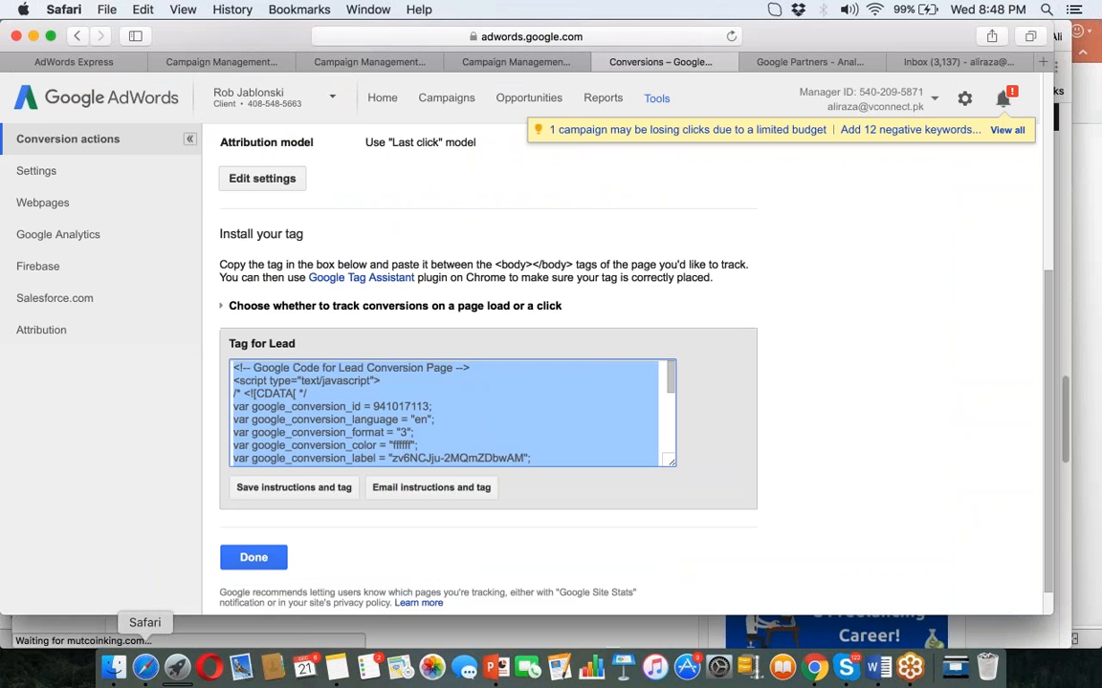
key(super+Tab)
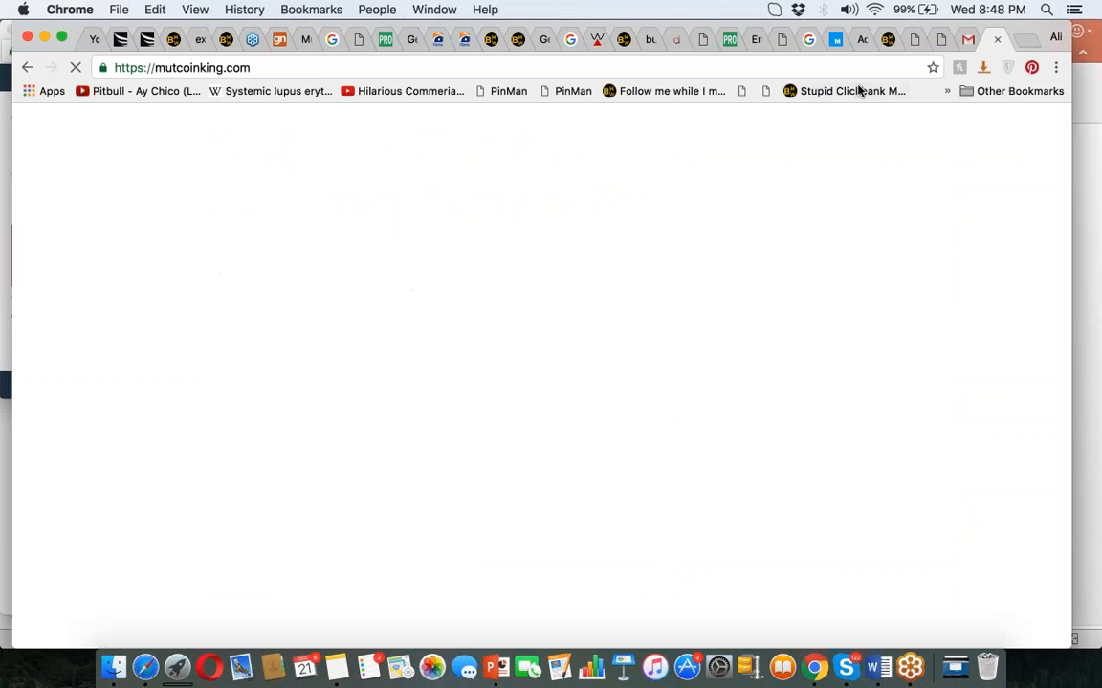
click(818, 69)
key(super+c)
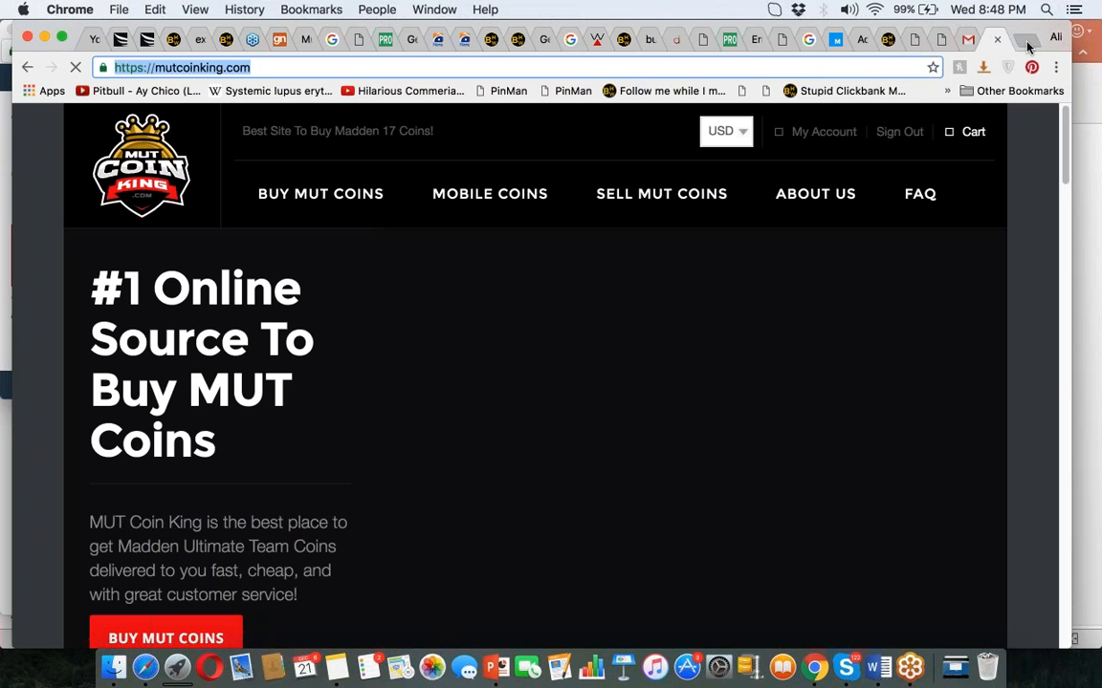
click(1026, 44)
key(super+v)
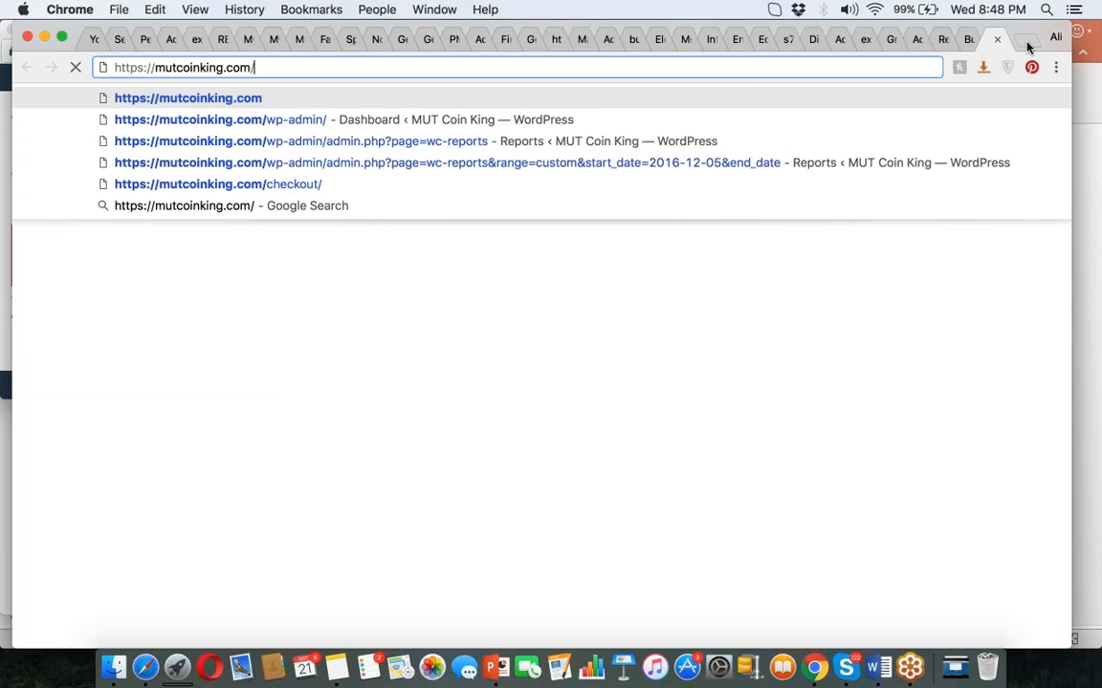
text(checkout/)
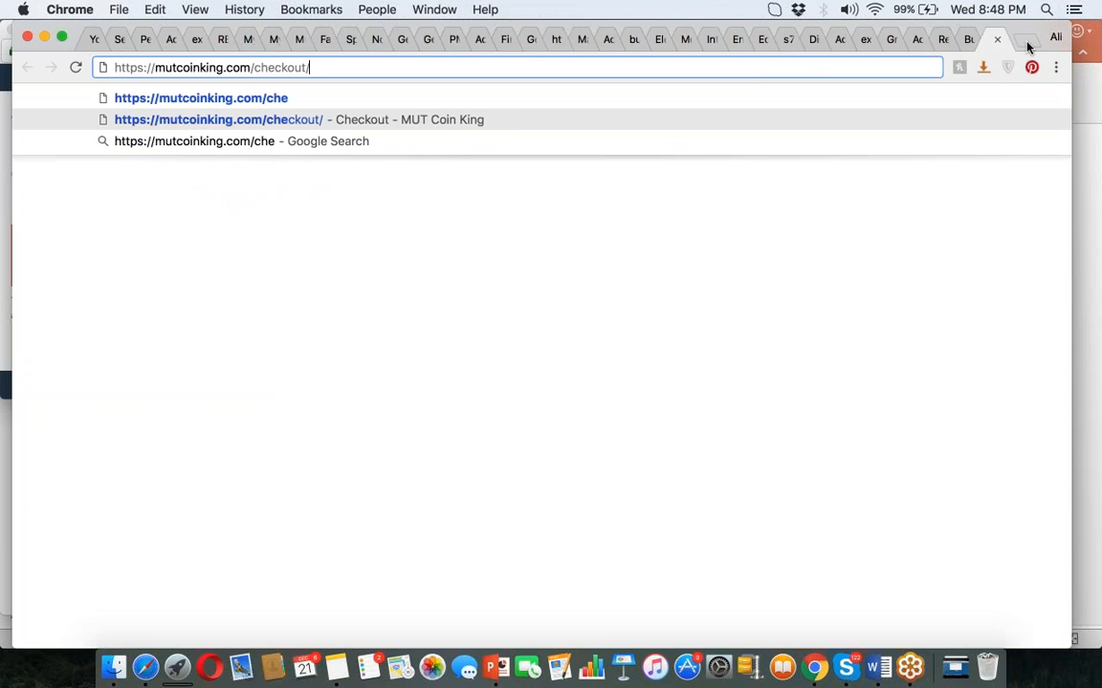
key(Return)
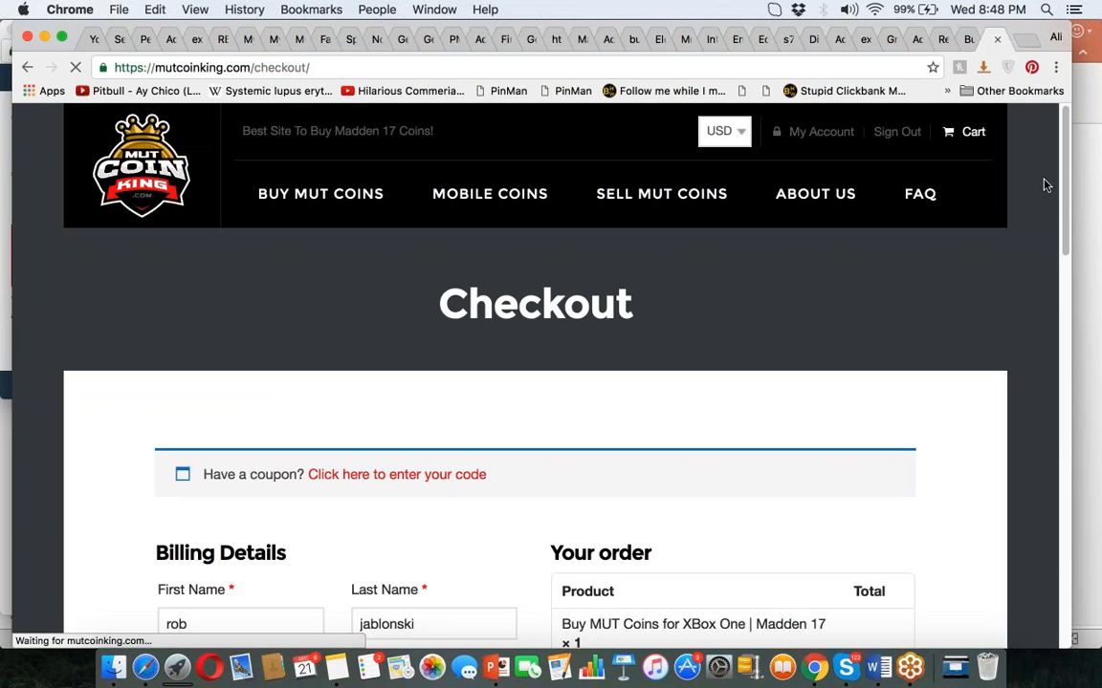
Review the billing details and $449.22 order summary, then scroll back to the top.
drag(1059, 197, 1097, 507)
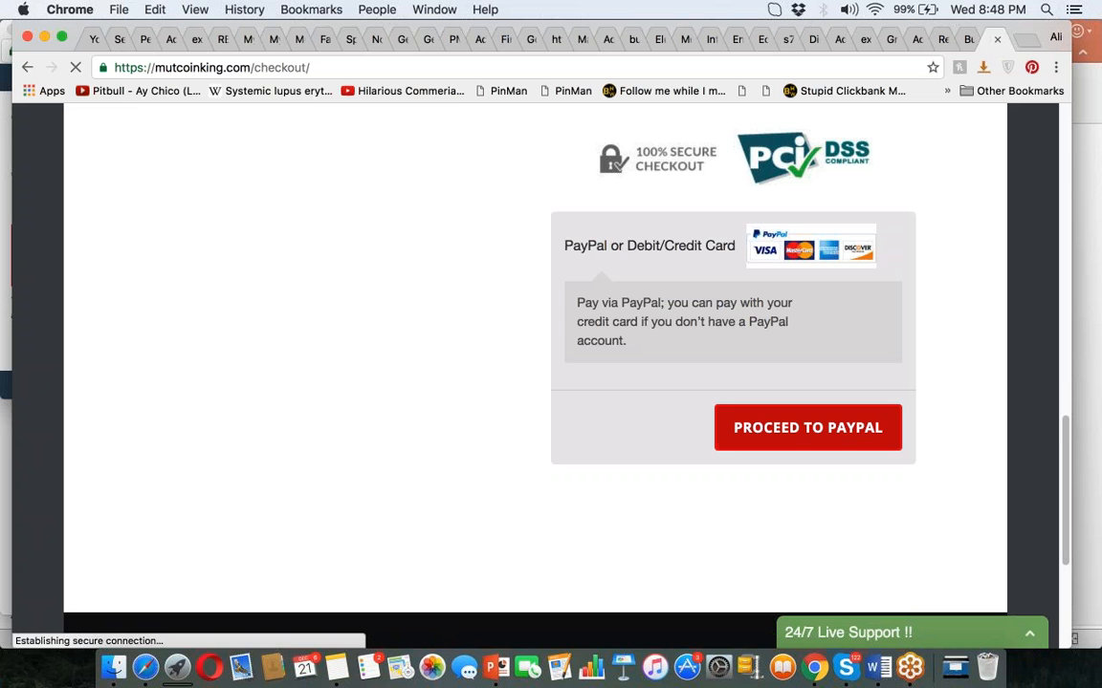
click(1061, 382)
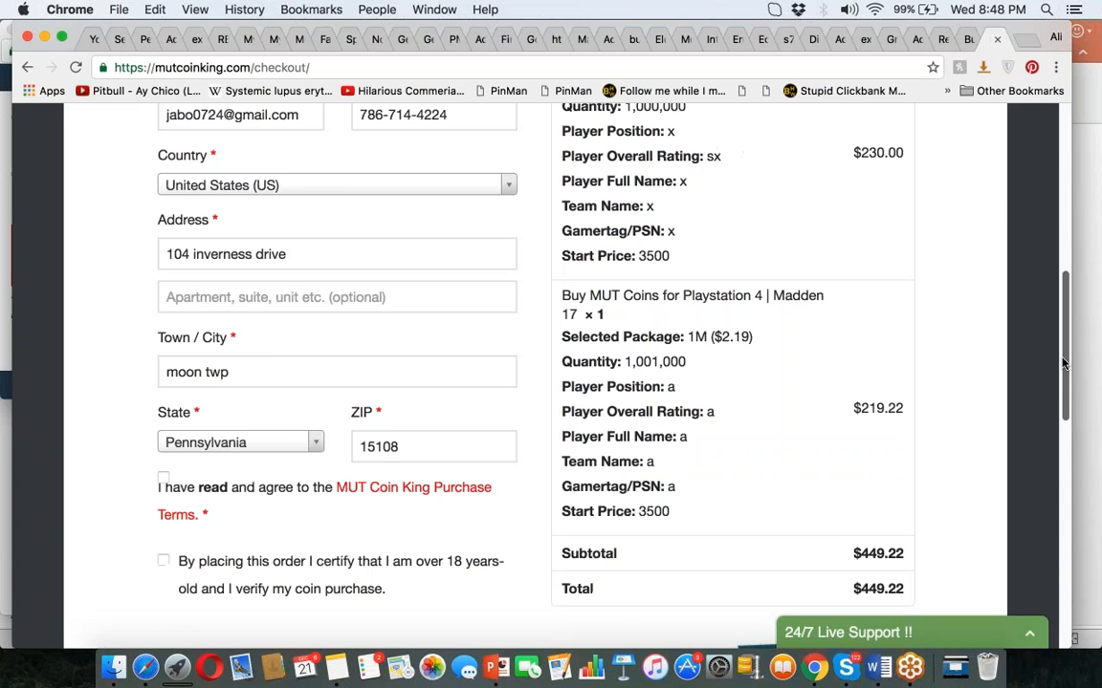
drag(1061, 356, 1029, 244)
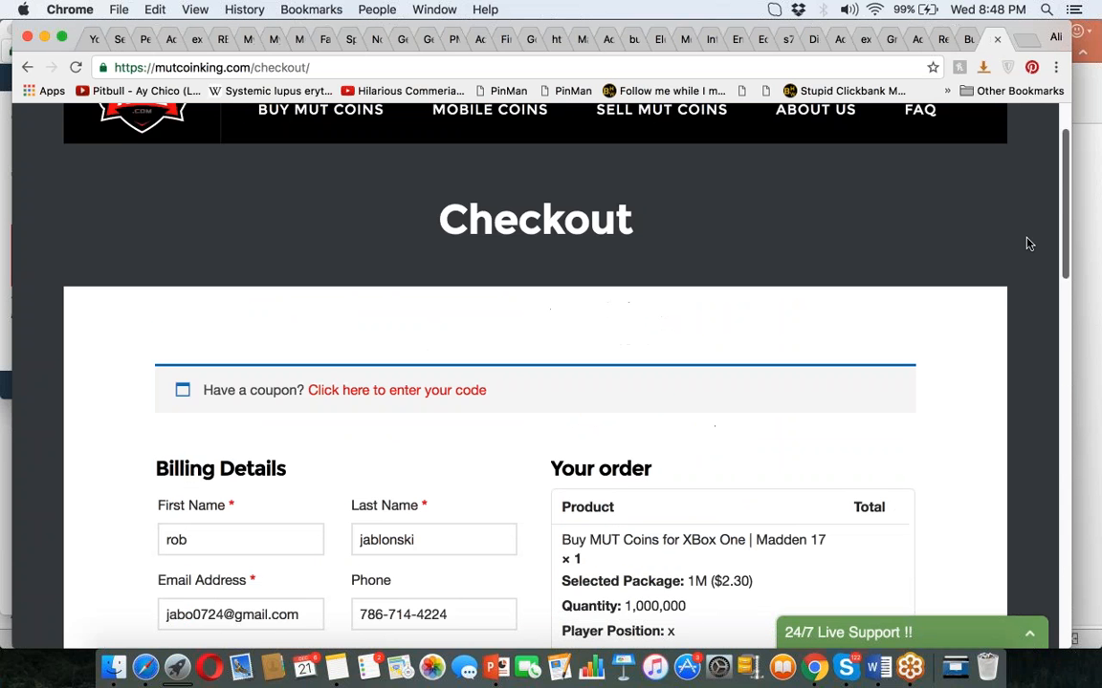
scroll(1038, 277, down, 5)
scroll(1047, 316, up, 2)
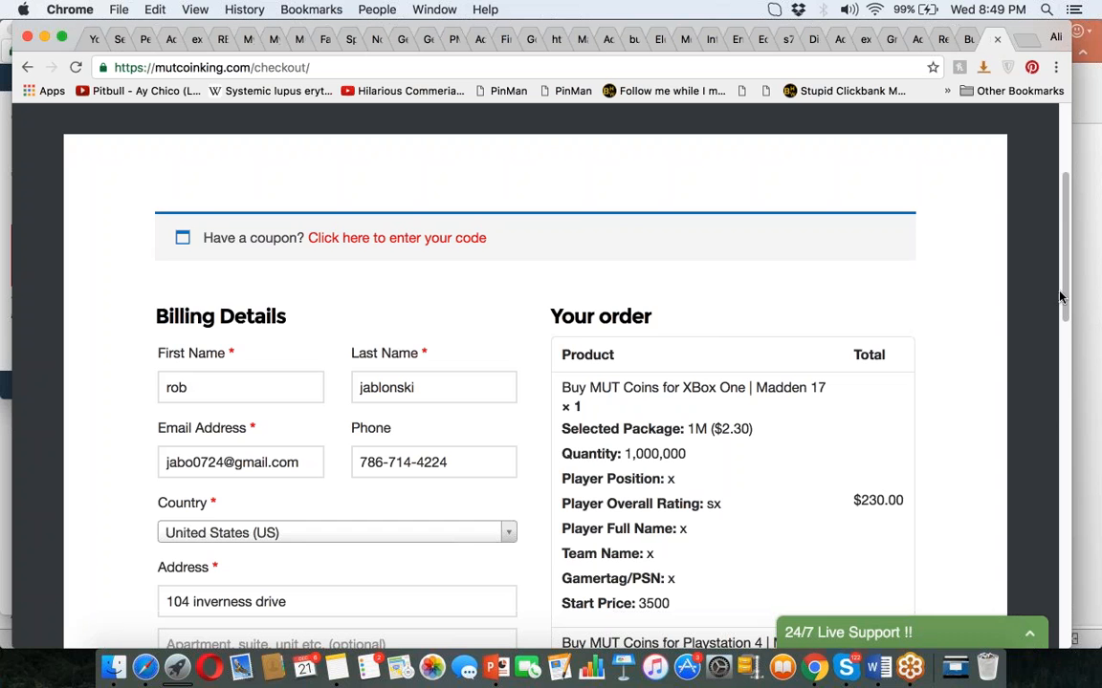
scroll(1042, 315, down, 3)
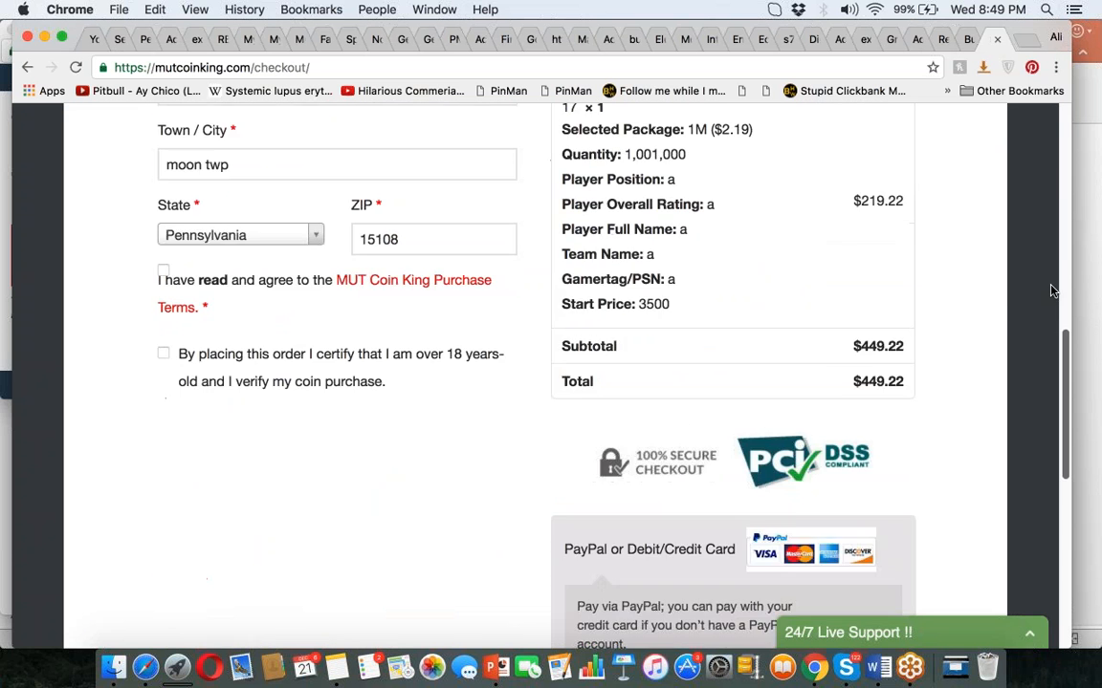
scroll(1052, 287, up, 10)
Open Developer Tools on the checkout page and search the markup for 'conversion'.
click(1056, 69)
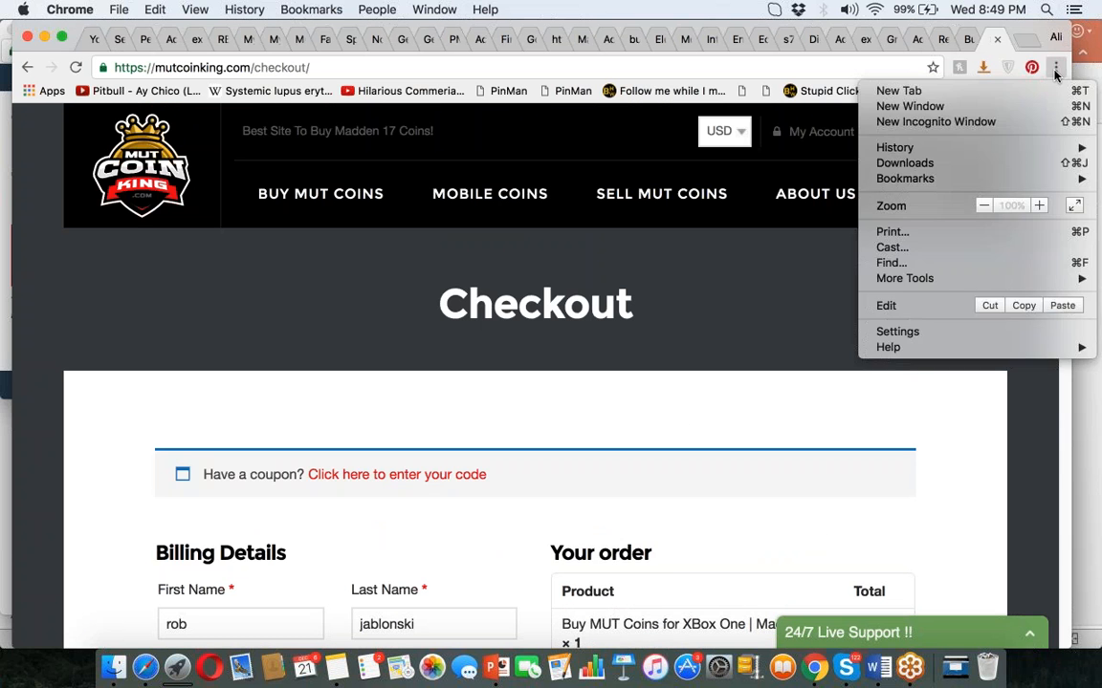
mouse_move(961, 279)
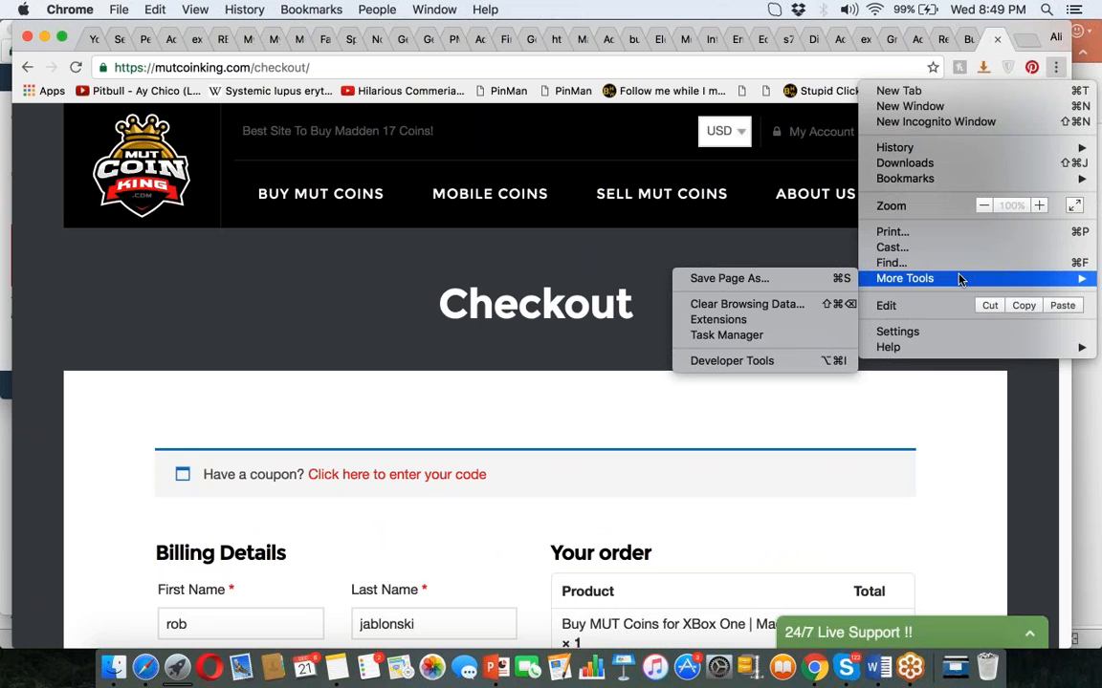
click(750, 358)
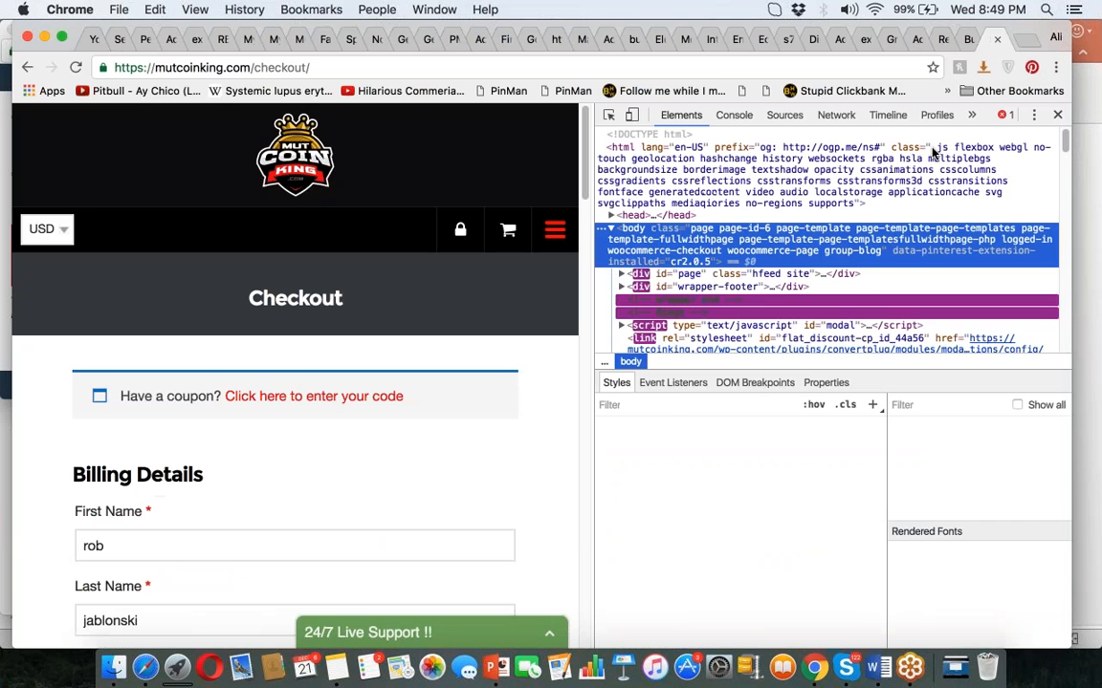
key(super+f)
text(conversion)
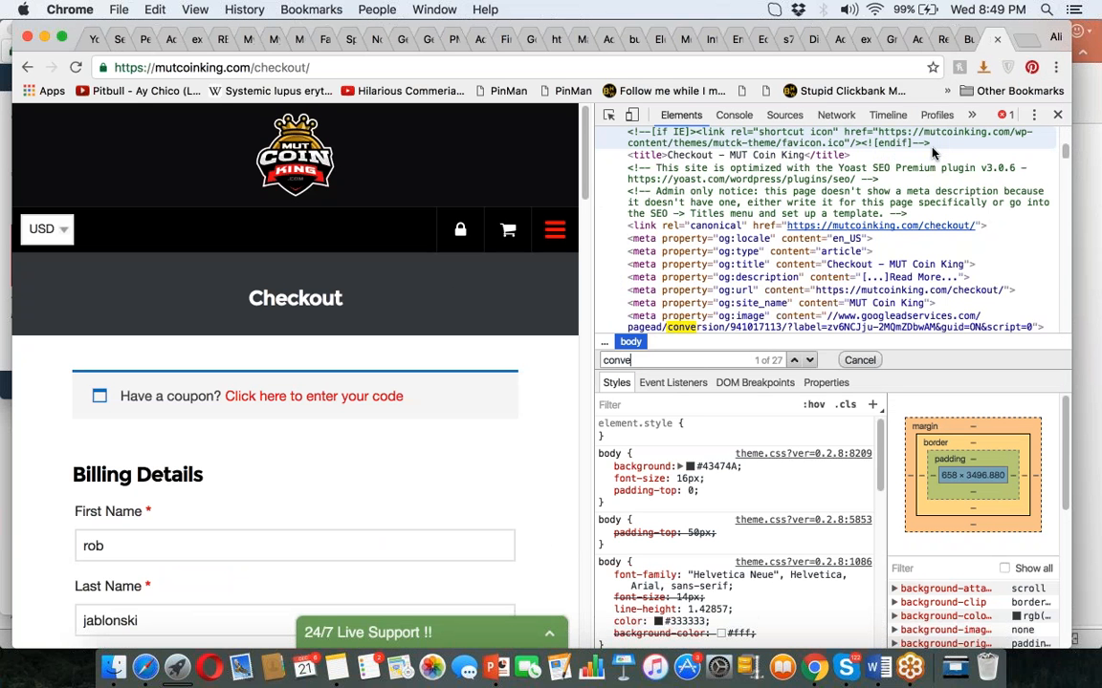
key(Return)
key(Return)
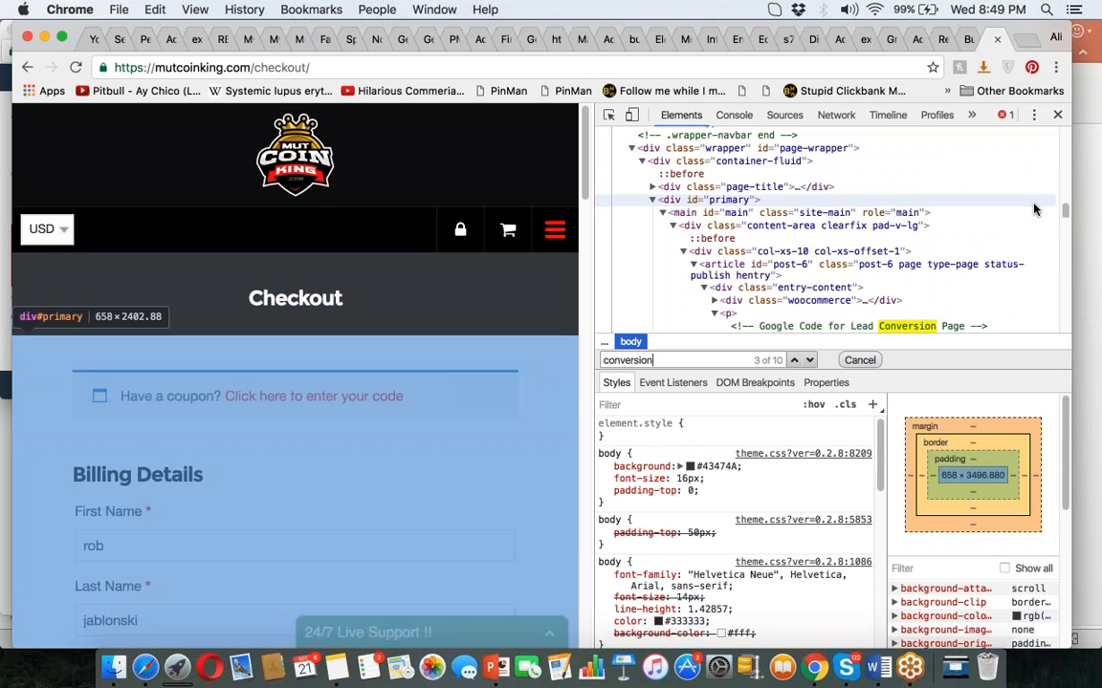
drag(1064, 214, 1065, 222)
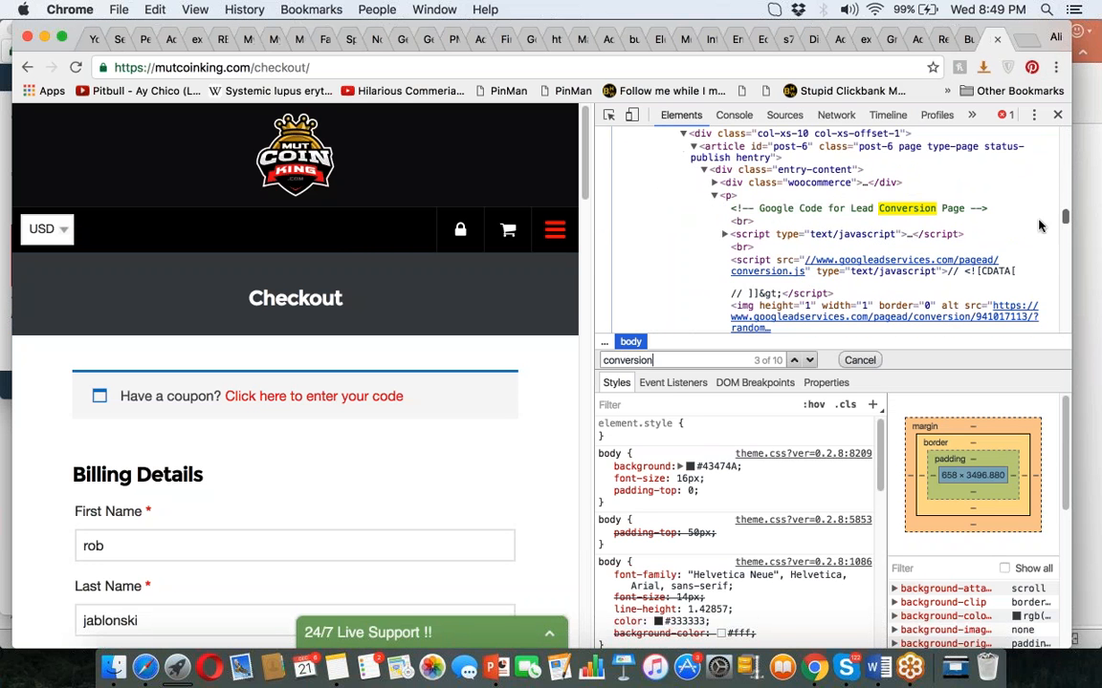
Select the Lead tag code in AdWords and compare it with the checkout page's markup.
click(143, 667)
click(346, 404)
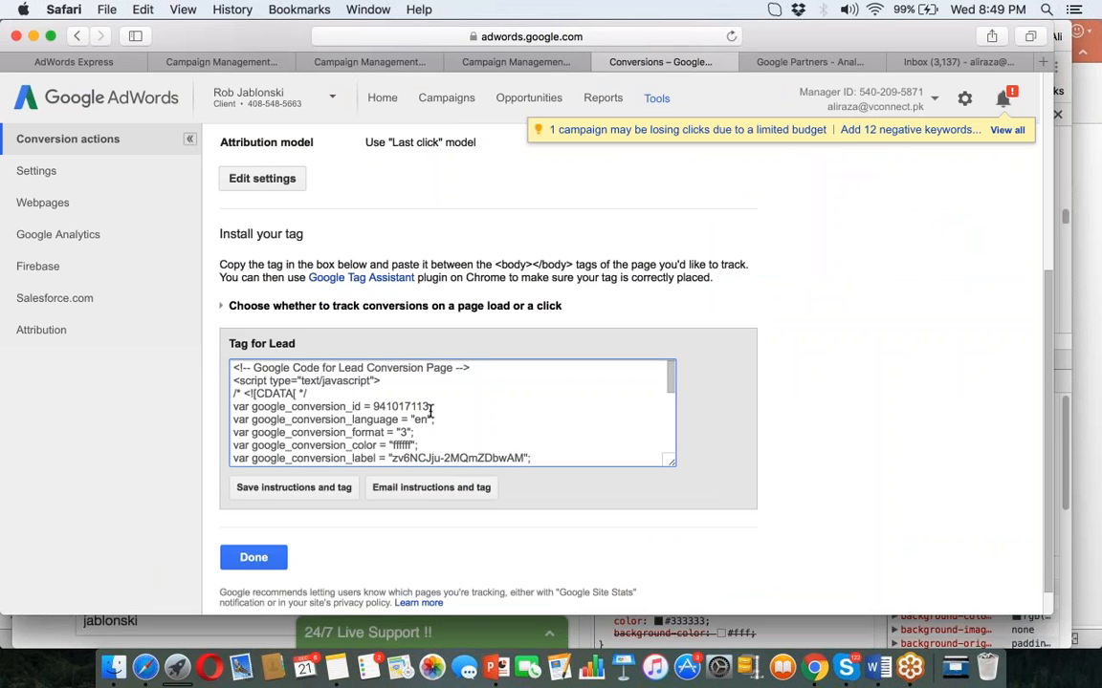
key(super+a)
key(super+Tab)
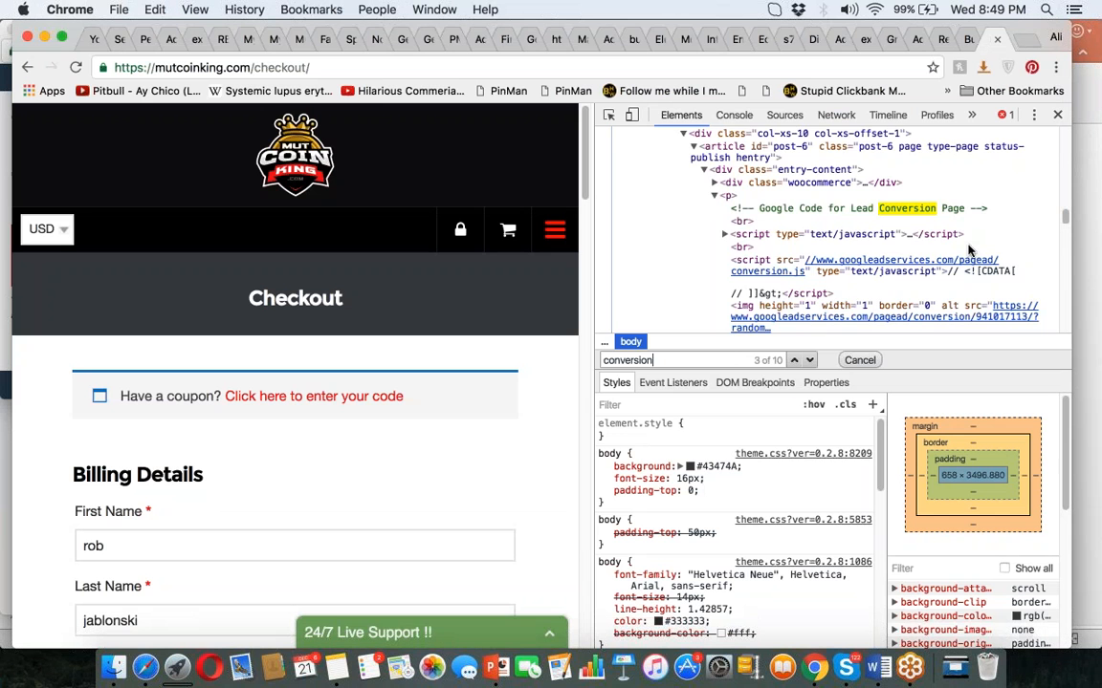
scroll(1066, 227, down, 2)
scroll(1066, 227, down, 2)
scroll(1066, 227, up, 3)
scroll(1066, 227, down, 2)
scroll(1066, 226, down, 2)
scroll(1068, 217, up, 5)
scroll(1068, 216, up, 2)
scroll(1067, 218, down, 3)
Search the markup for conversion id 941017113 and select the Lead Conversion Page comment.
key(super+f)
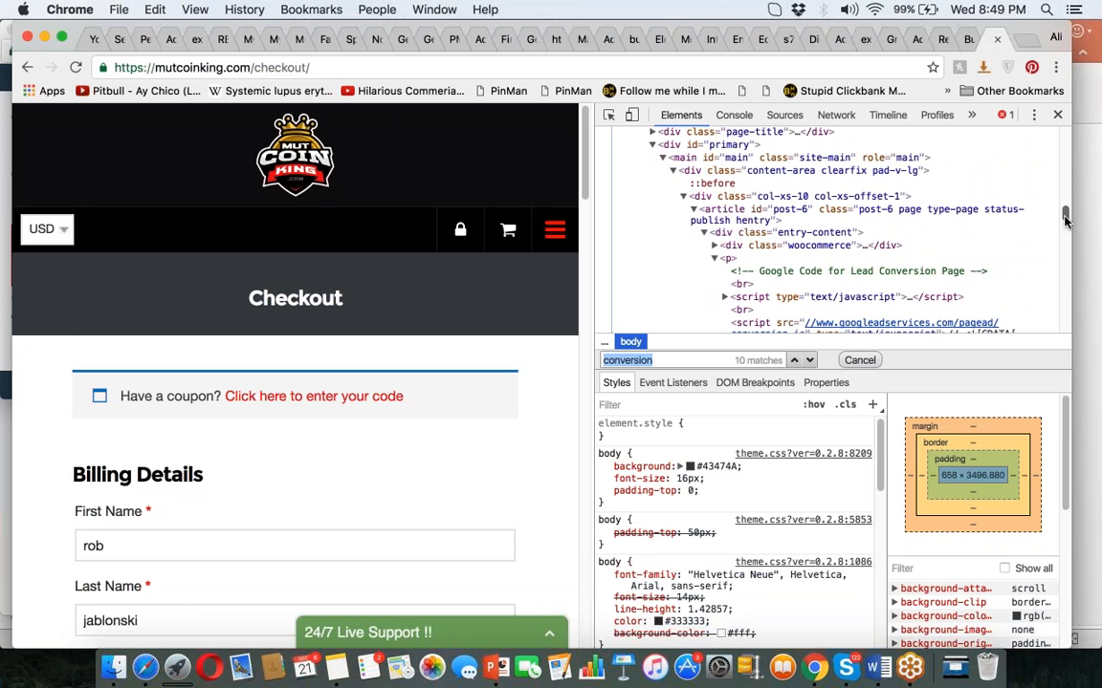
text(941)
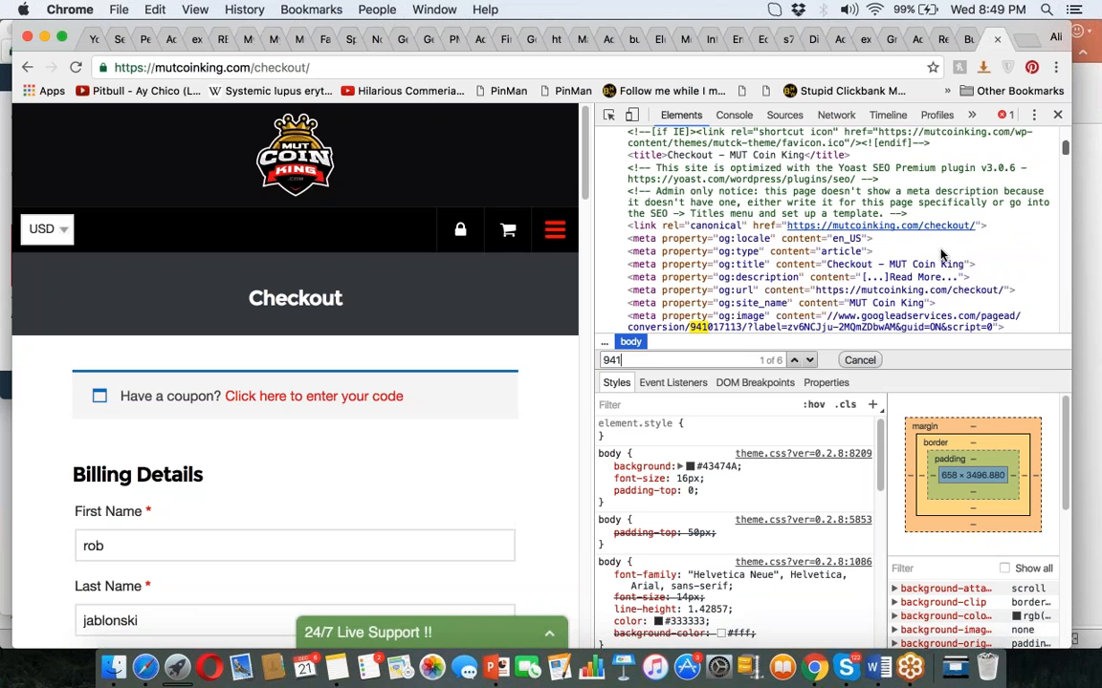
key(Return)
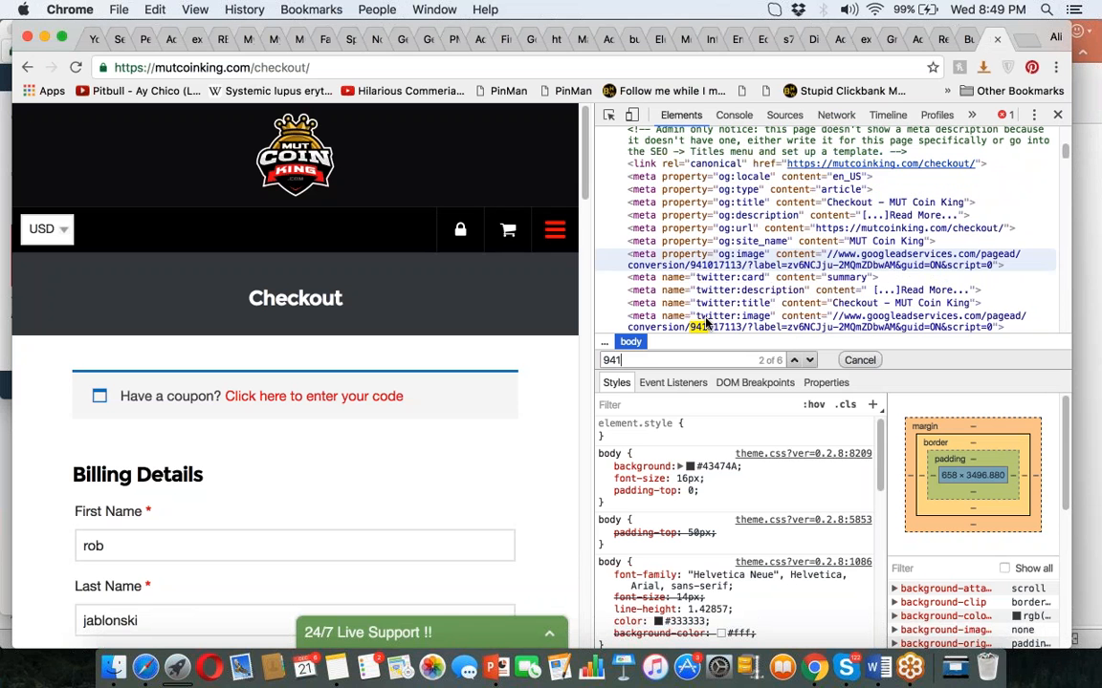
text(01)
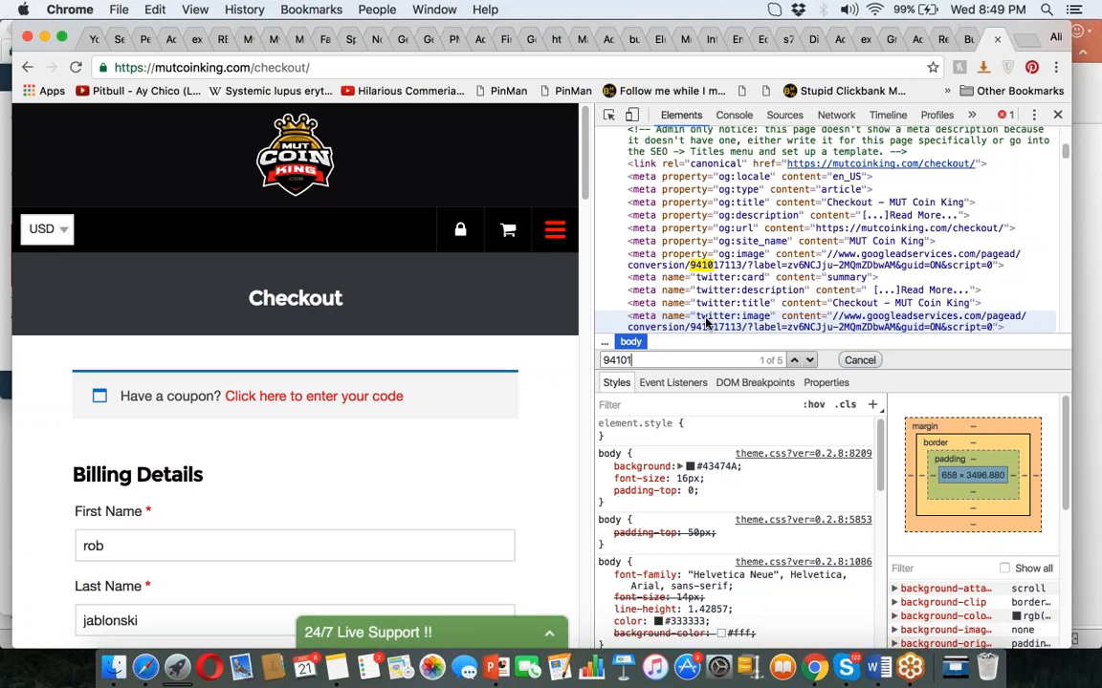
text(7114)
key(BackSpace)
text(3)
key(Return)
key(Return)
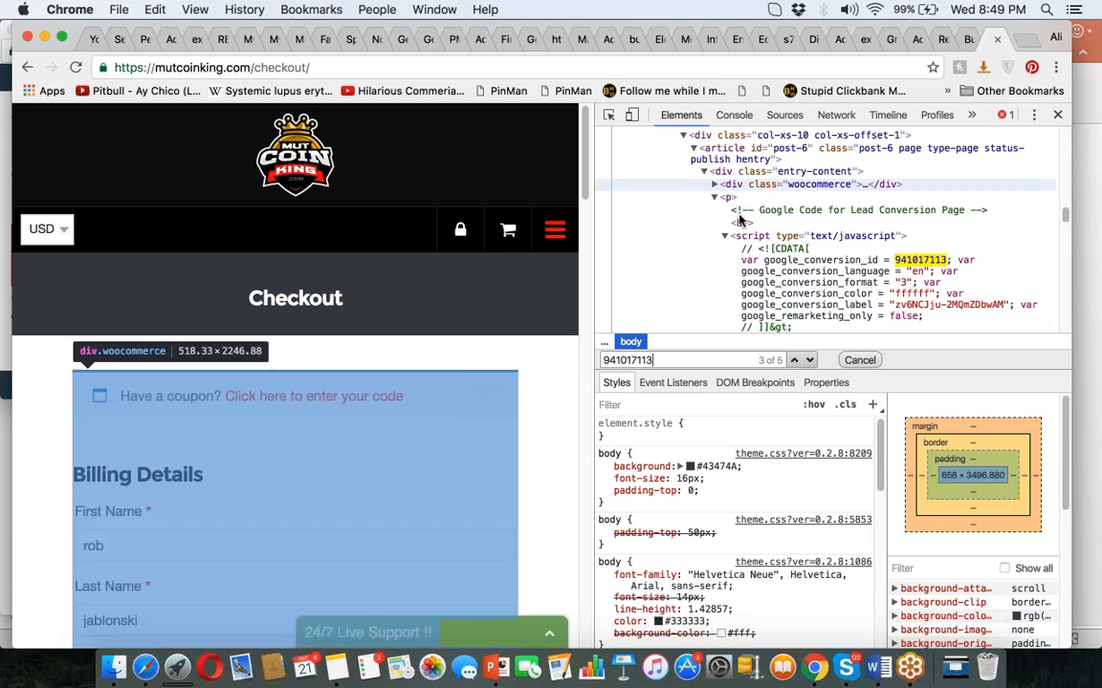
click(737, 209)
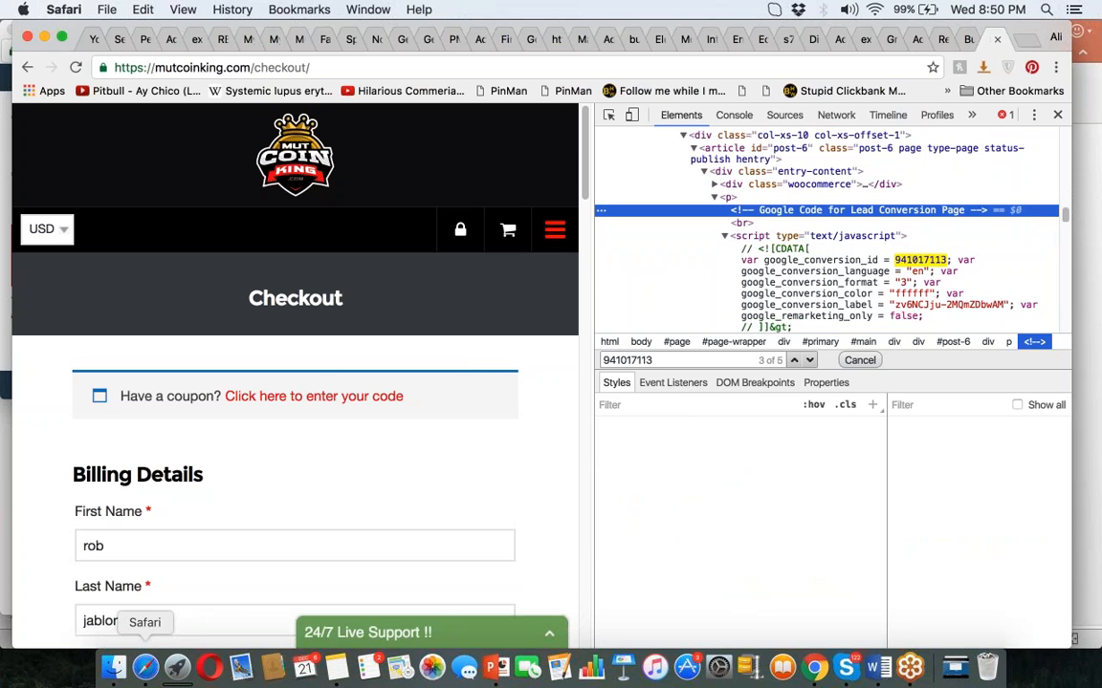
Finish with the Lead tag page and open the Campaign #2 [Off Peak] campaign.
click(145, 668)
click(253, 558)
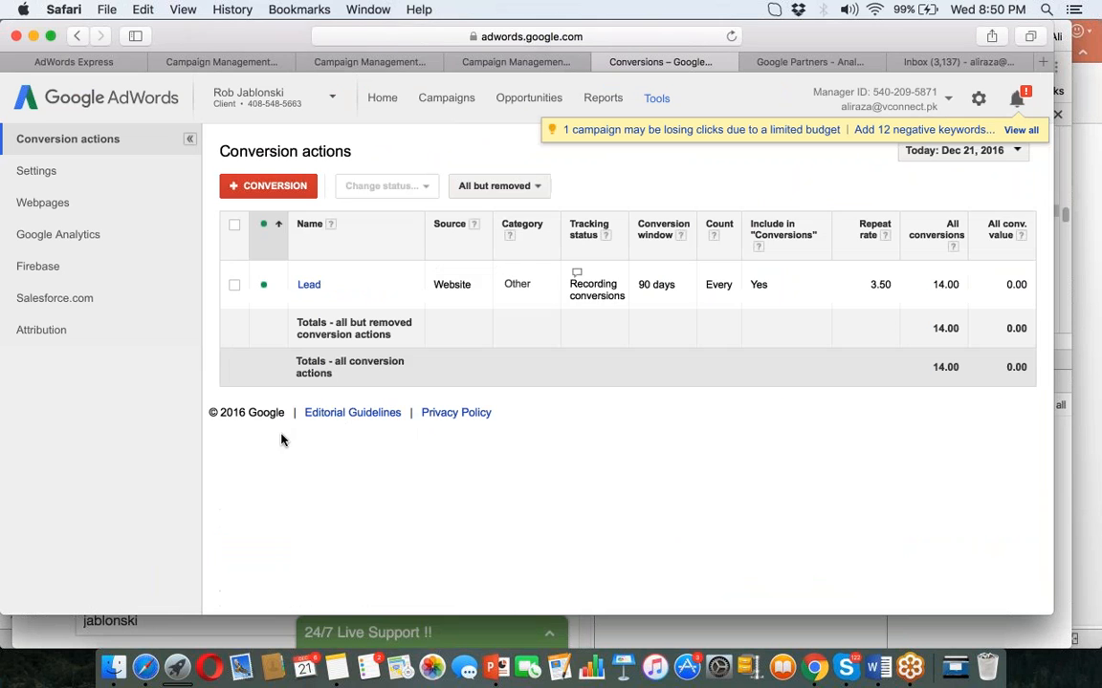
click(455, 106)
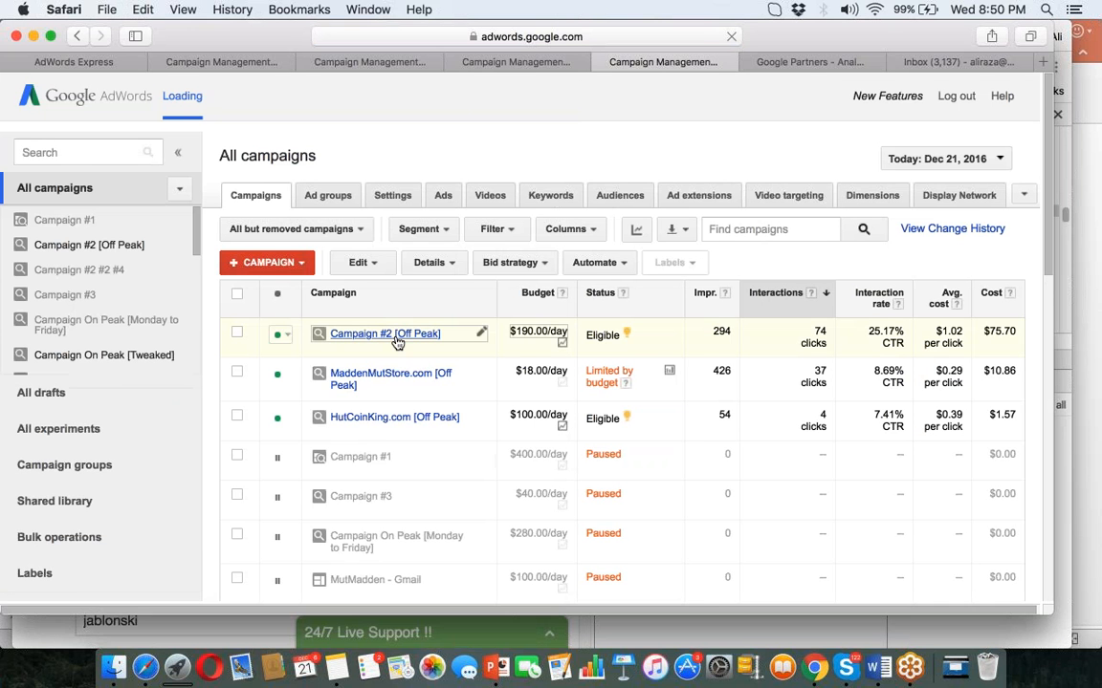
click(396, 336)
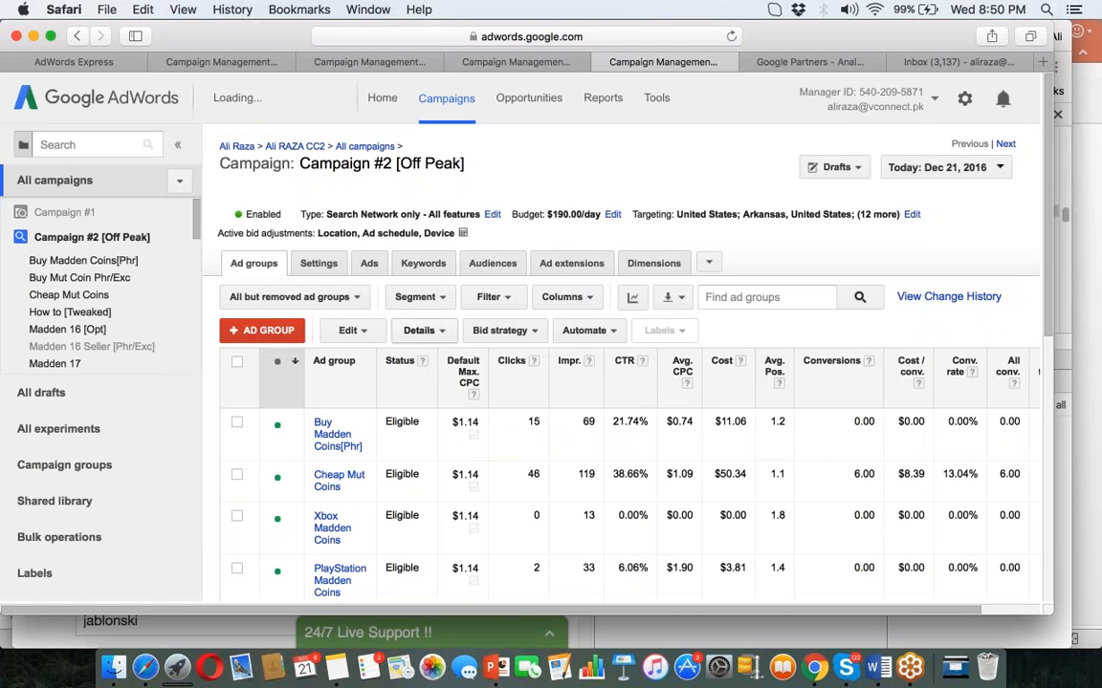
Sort Campaign #2's keywords by conversions, then return to the Chrome checkout page.
click(428, 264)
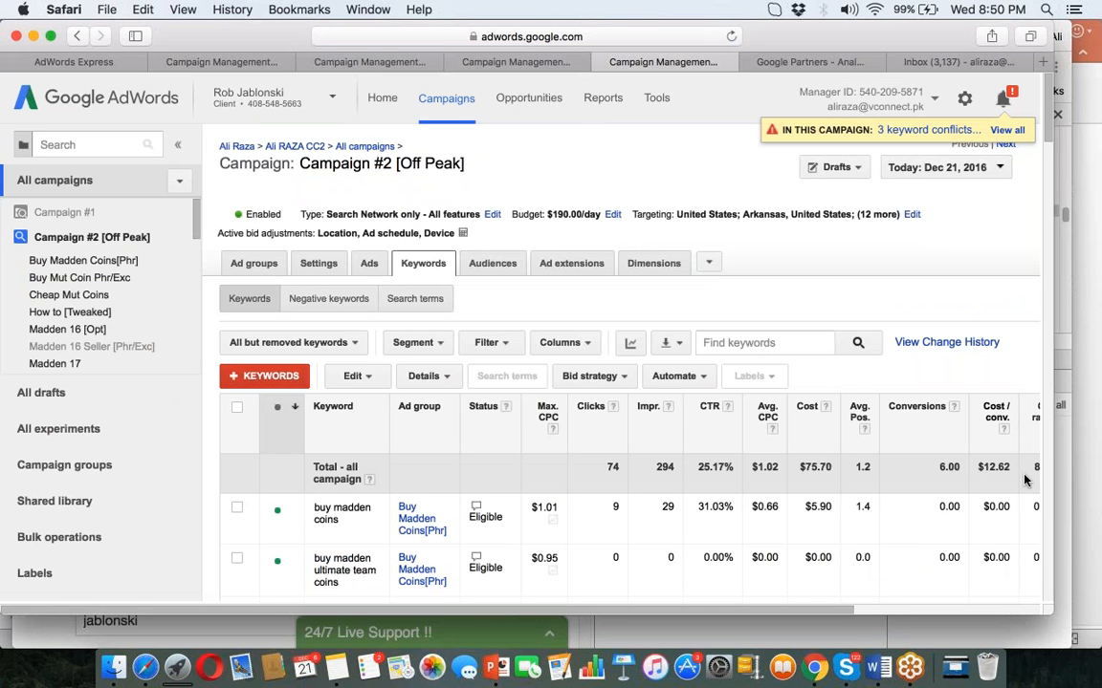
click(446, 98)
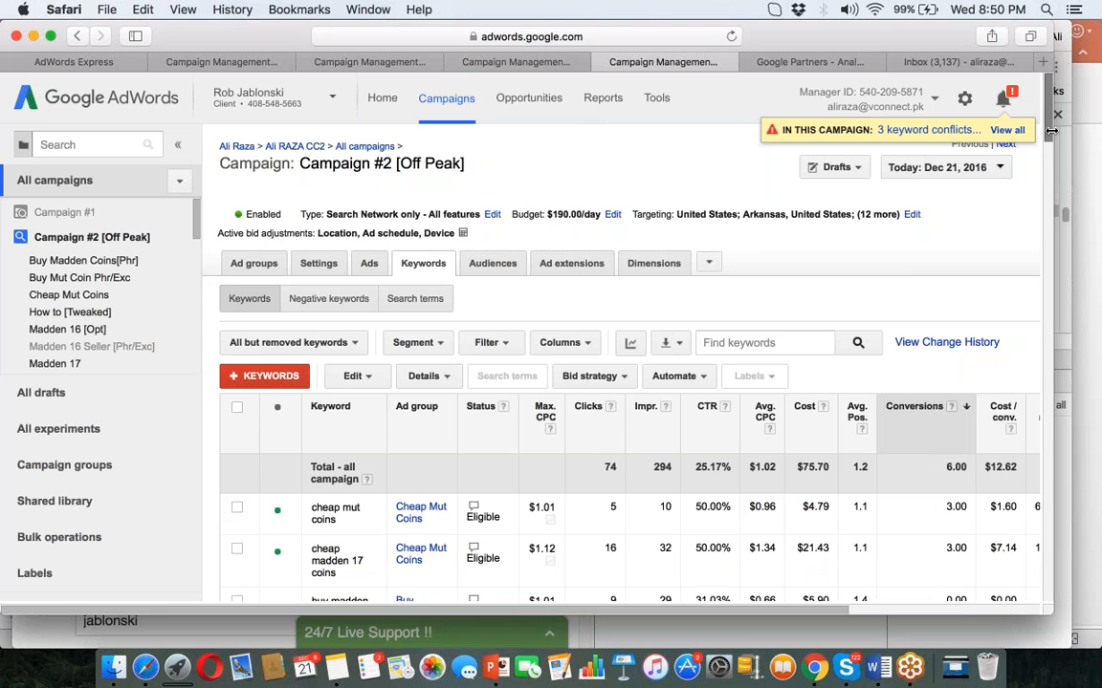
scroll(1050, 131, down, 4)
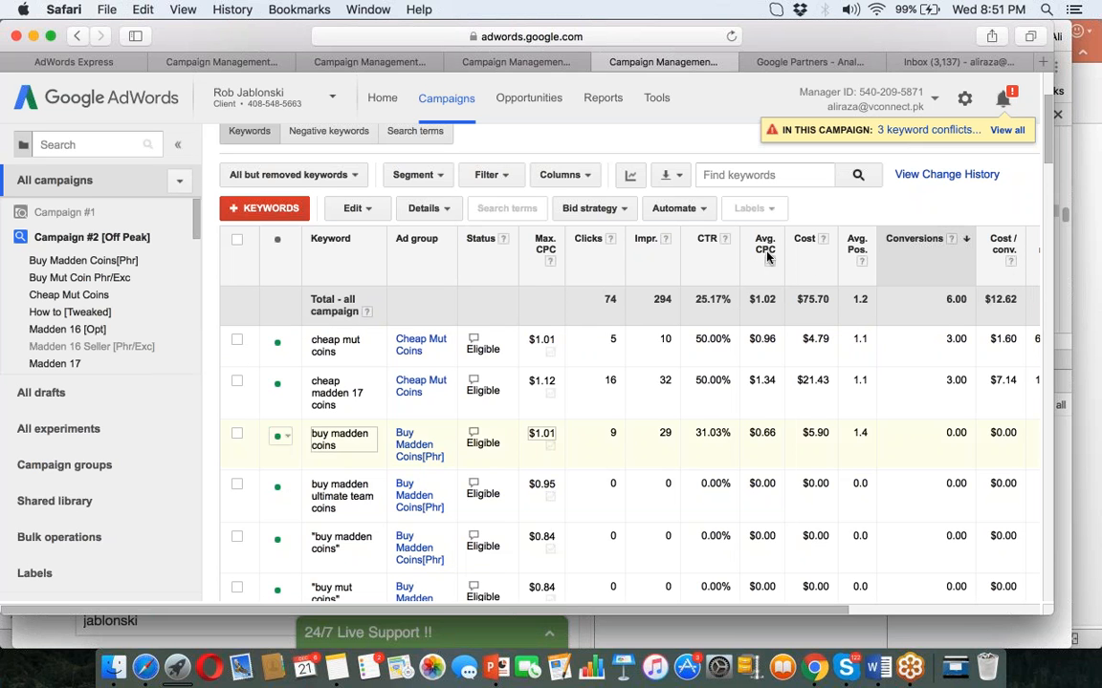
click(814, 670)
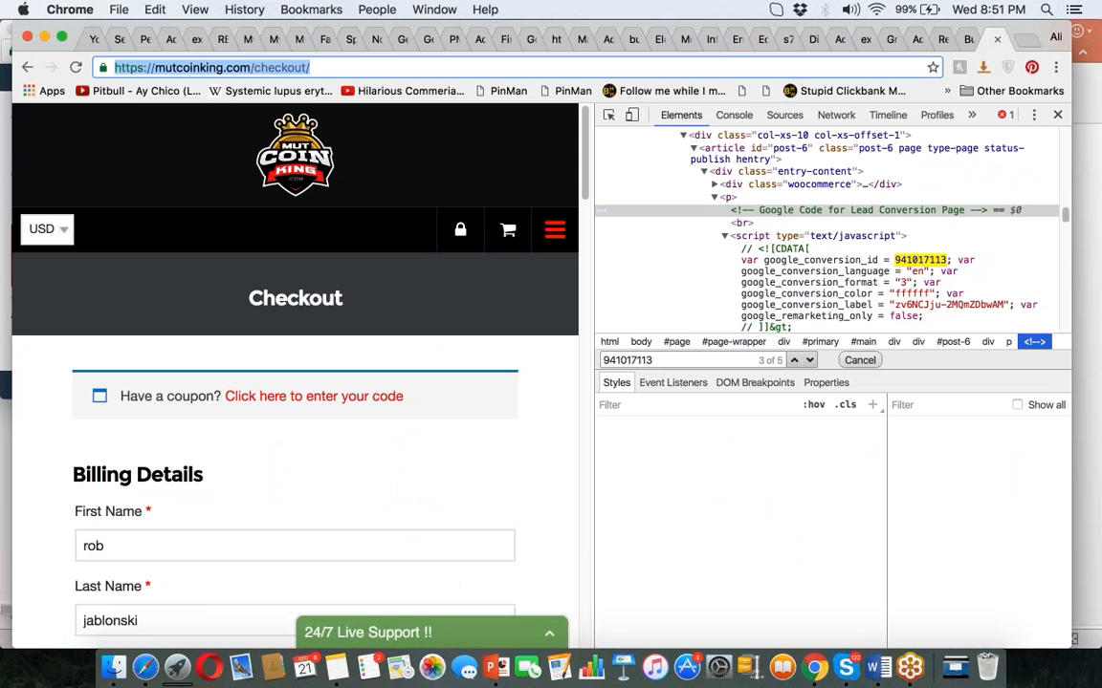
Load mutcoinking.com's wp-admin, close Developer Tools, and expand the Yoast SEO Posts Overview box.
text(mut)
key(Return)
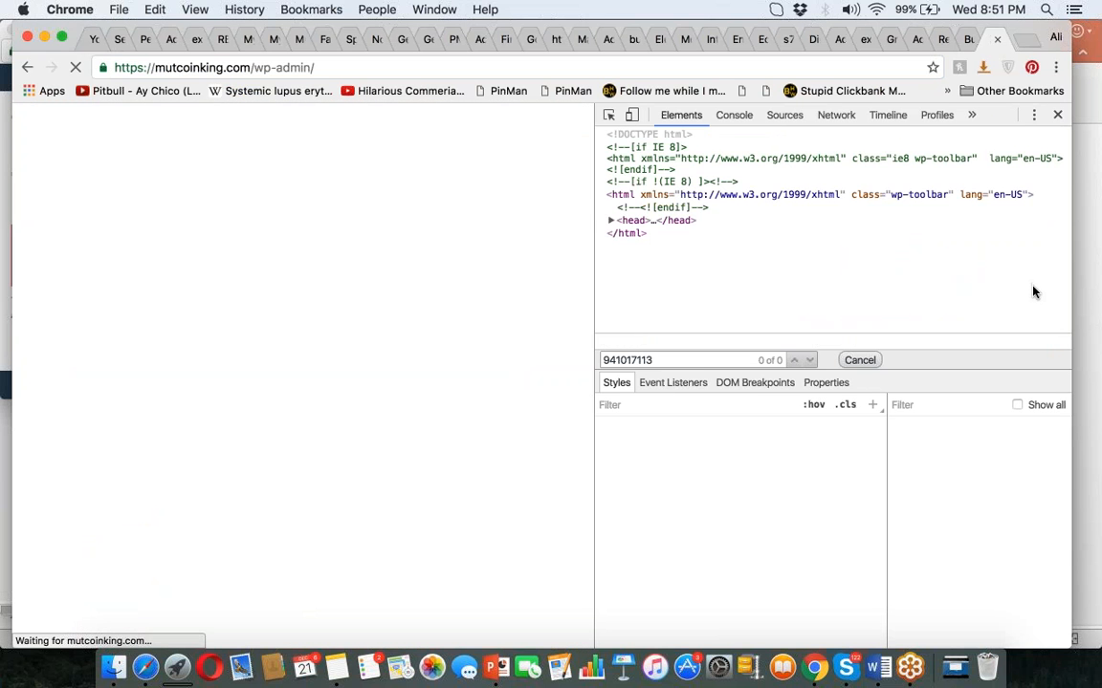
click(1060, 117)
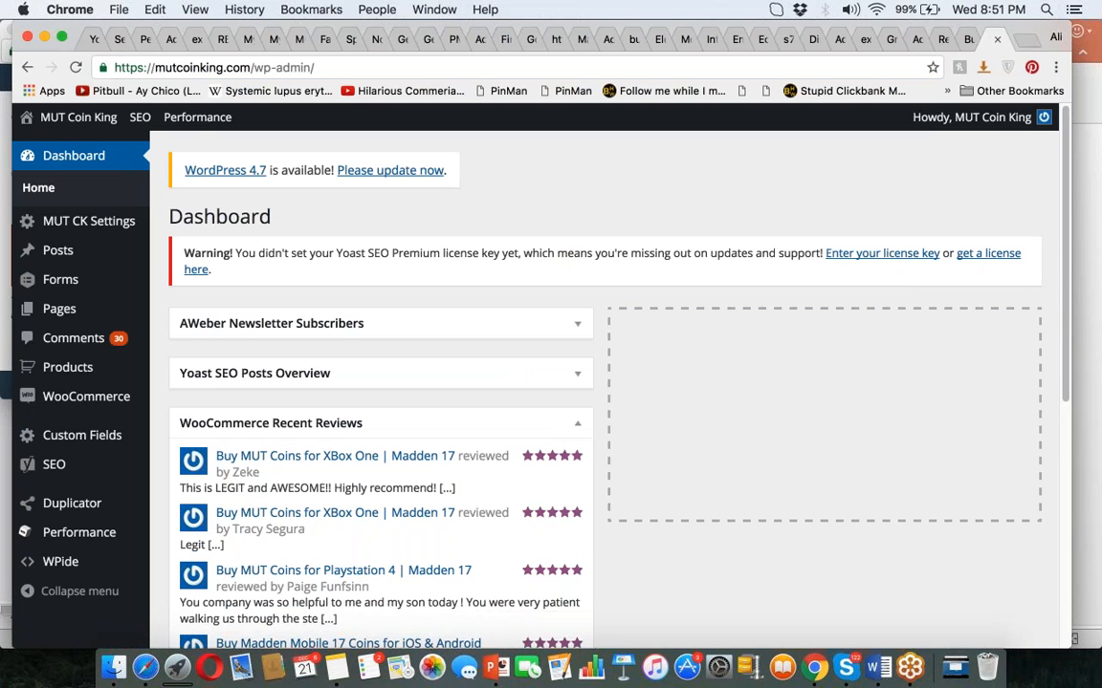
click(206, 375)
Open the WooCommerce sales reports and set a custom range starting 2016-12-01.
mouse_move(86, 398)
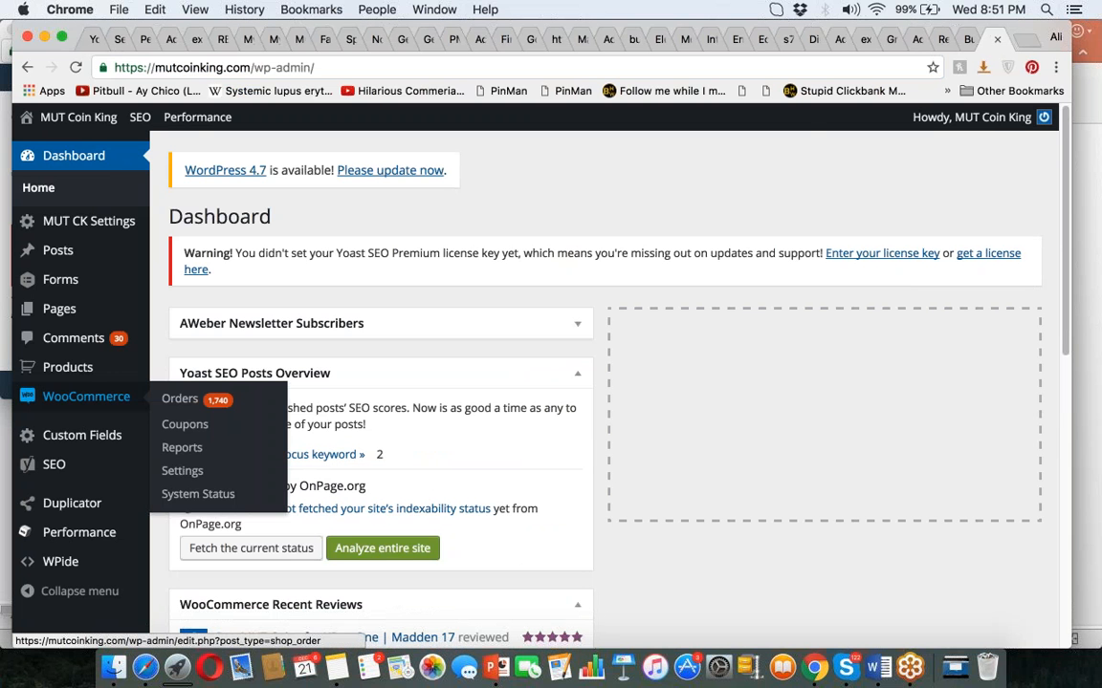
click(181, 447)
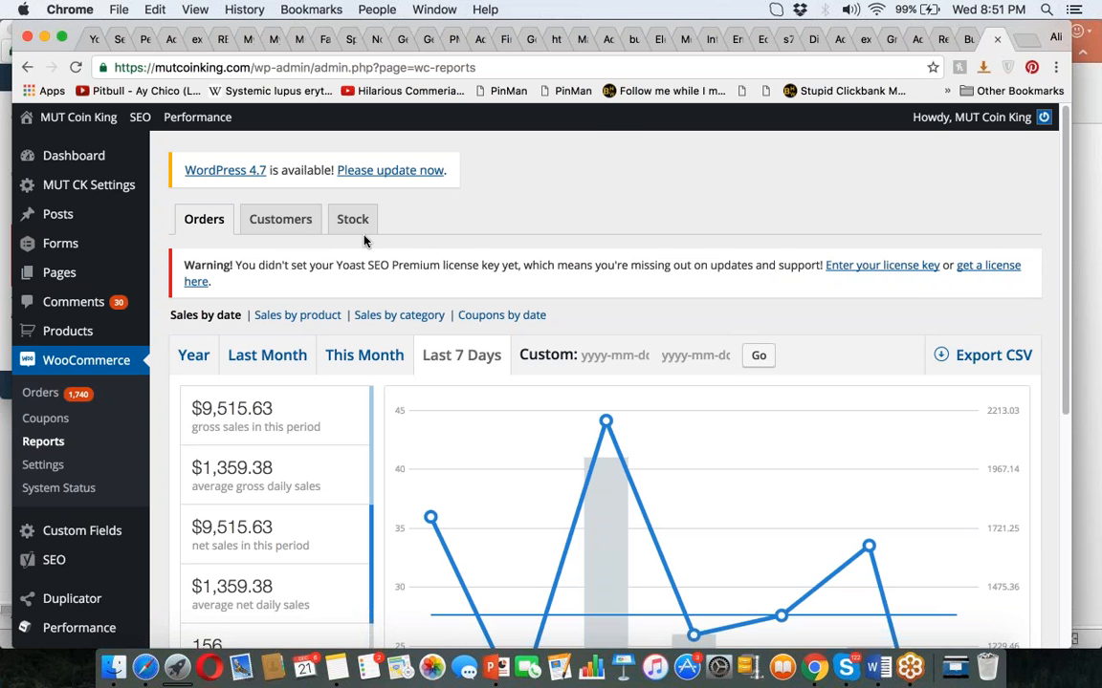
click(986, 8)
click(986, 8)
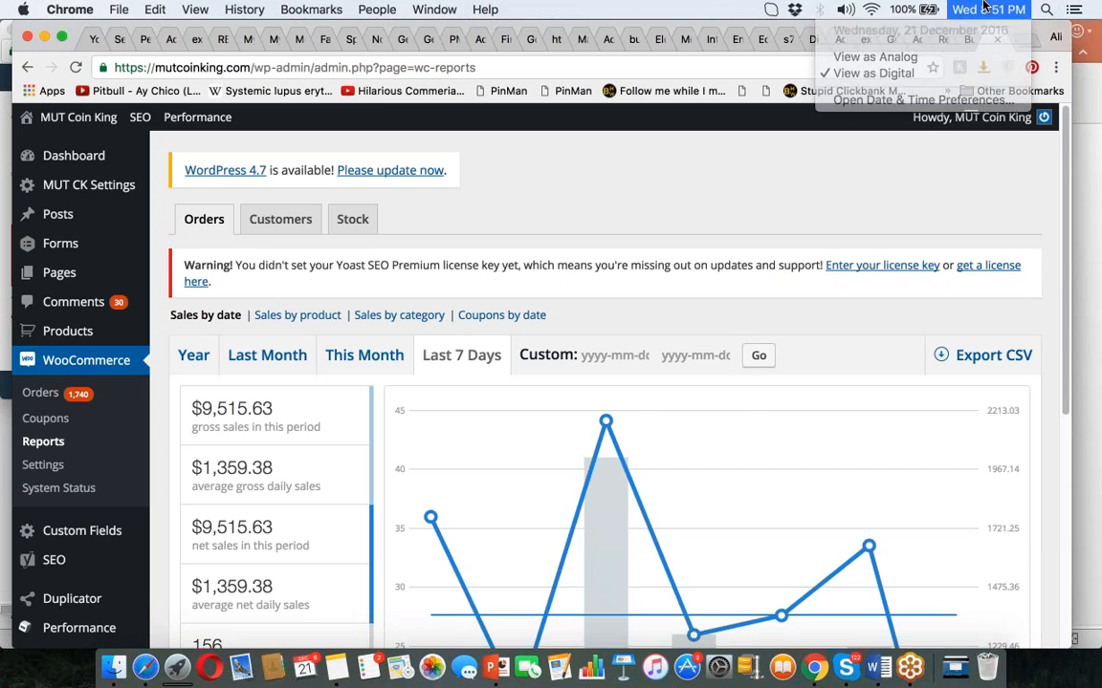
click(615, 354)
click(719, 442)
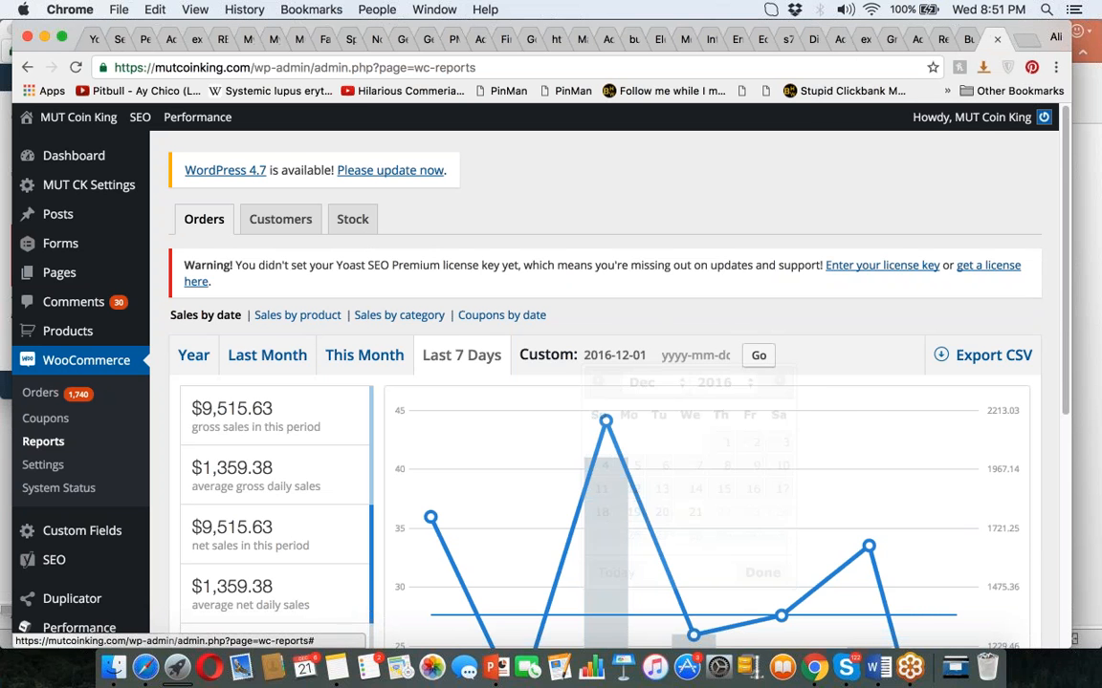
Highlight the $1,359.38 average gross daily sales figure, then return to the AdWords campaign.
key(Tab)
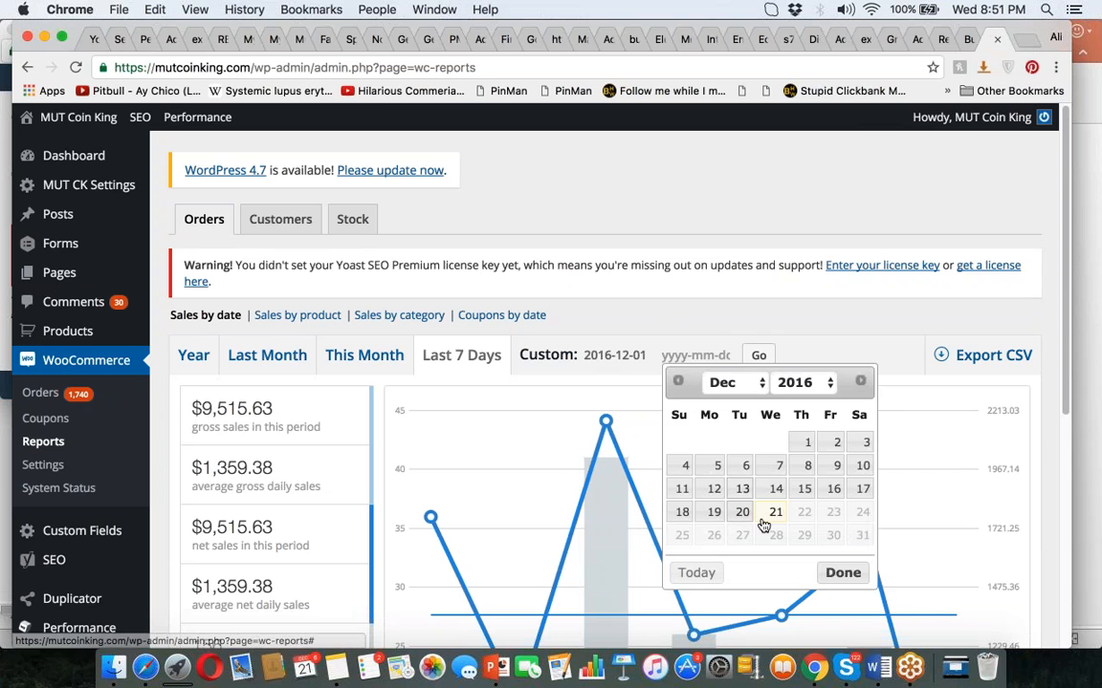
click(428, 238)
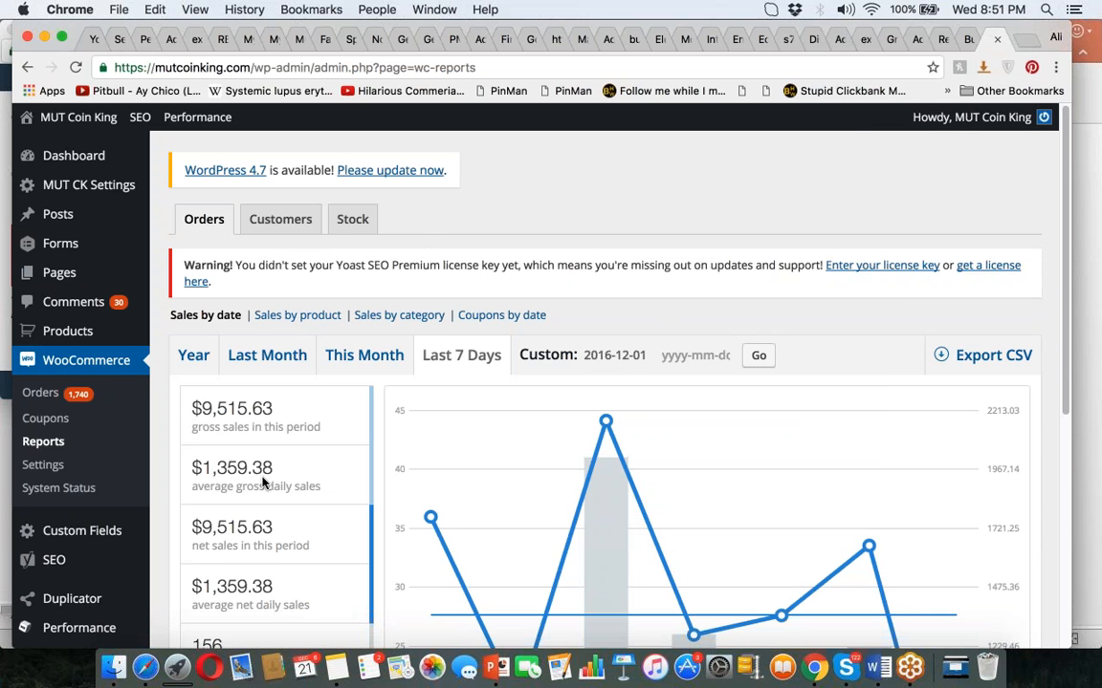
double_click(239, 468)
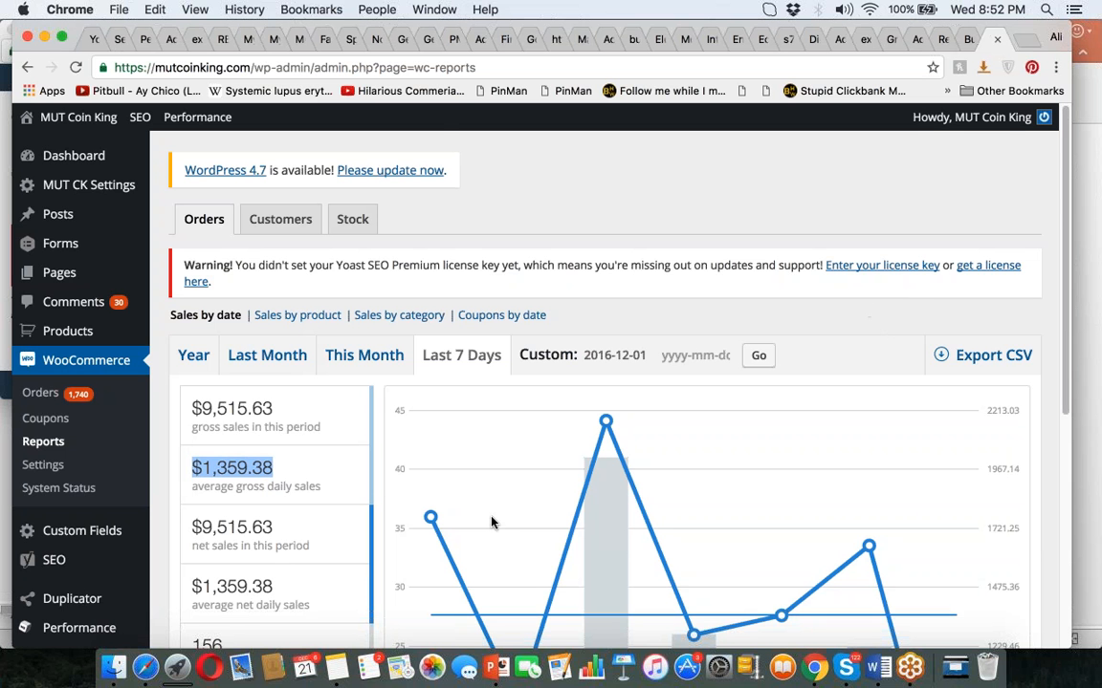
click(146, 667)
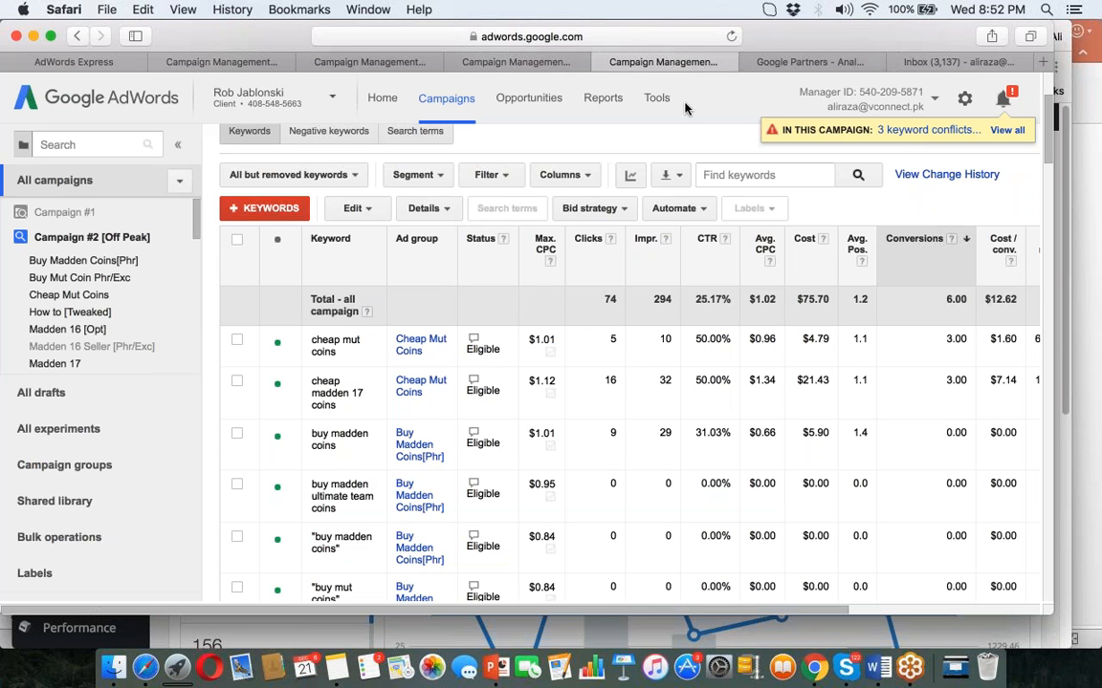
Start a new Website conversion action named Leads2 from the conversion tracking page.
click(658, 99)
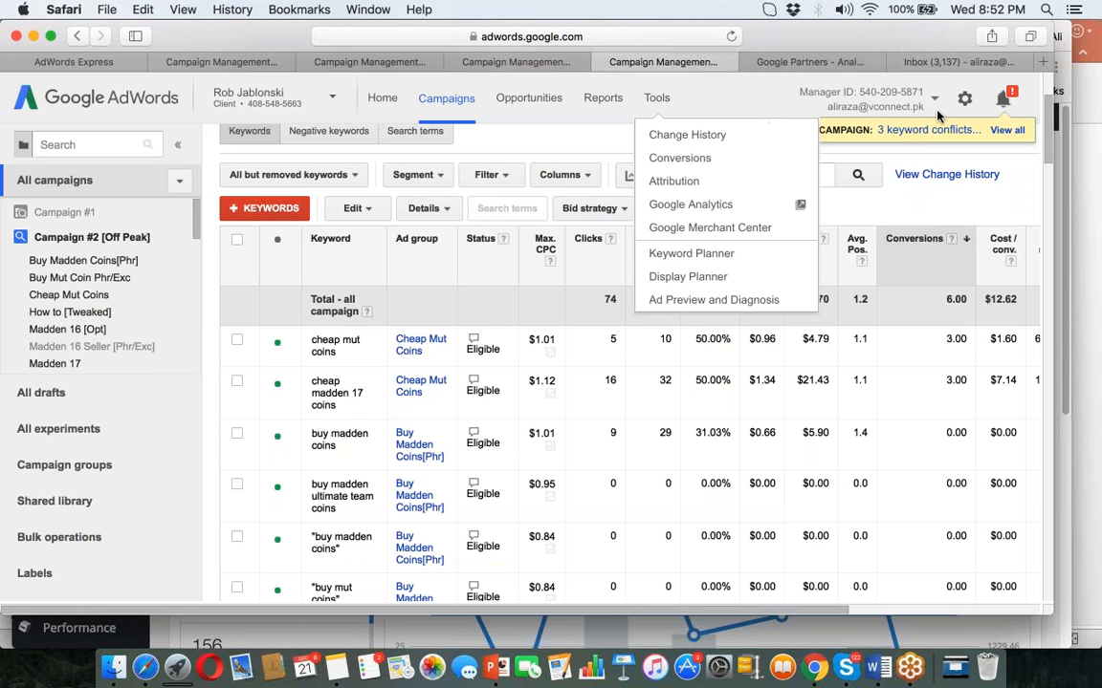
click(667, 159)
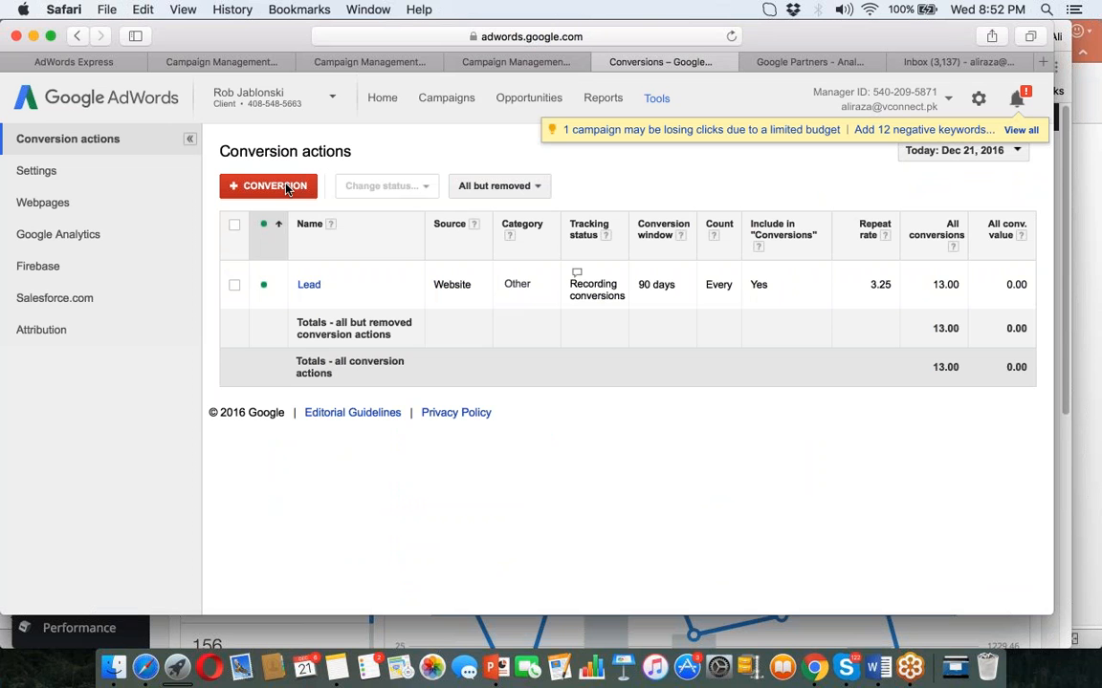
click(271, 185)
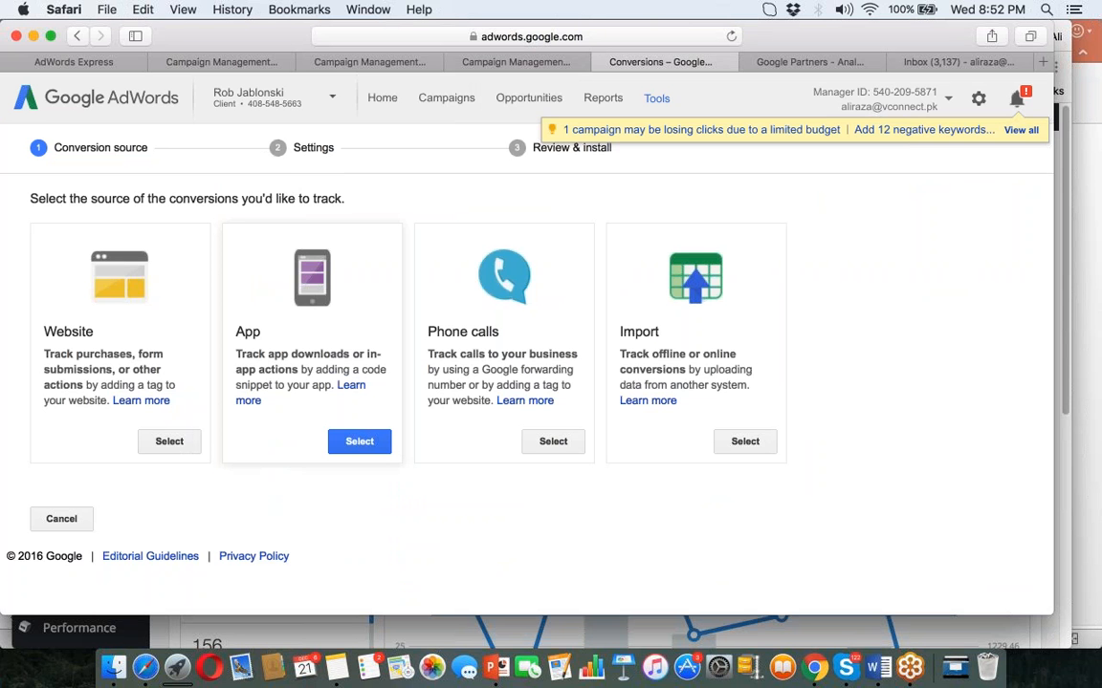
click(154, 445)
click(277, 320)
text(Le)
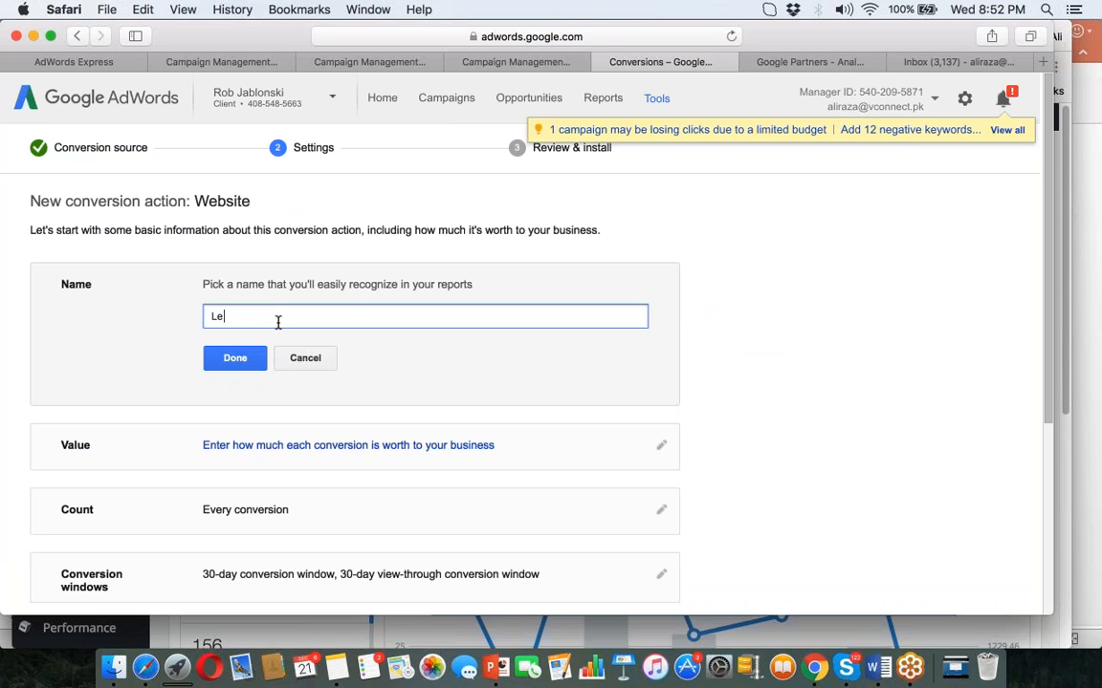
text(ads2)
click(247, 358)
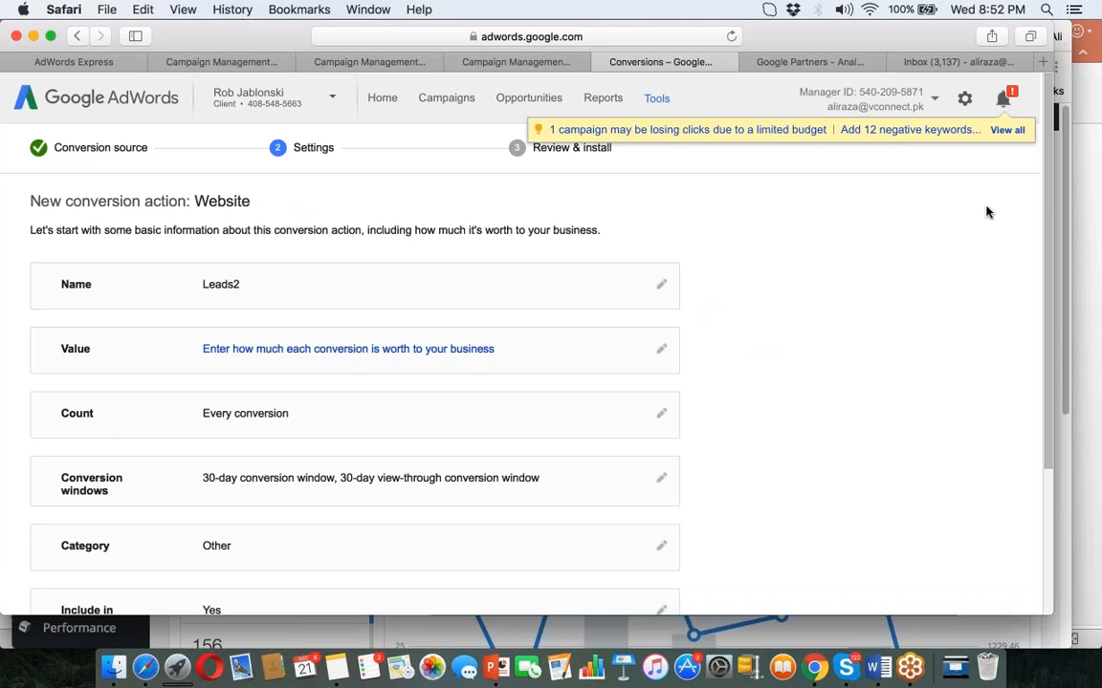
Set Leads2 to not assign a conversion value, then save and continue to the tag.
scroll(1042, 205, down, 4)
click(109, 562)
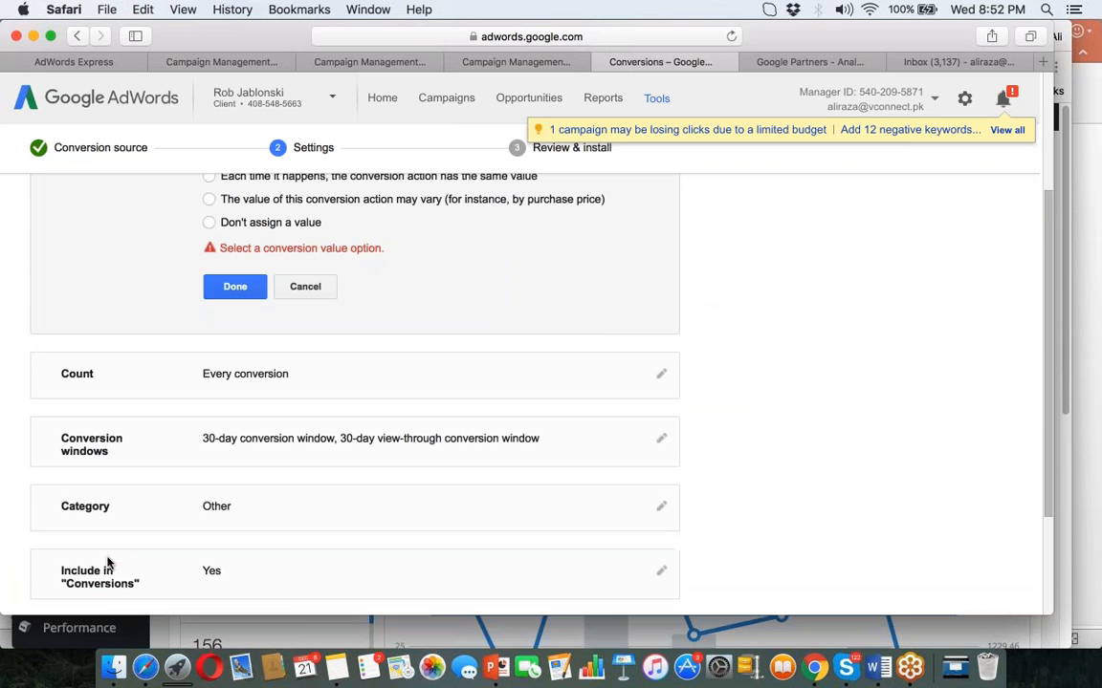
click(208, 222)
click(230, 316)
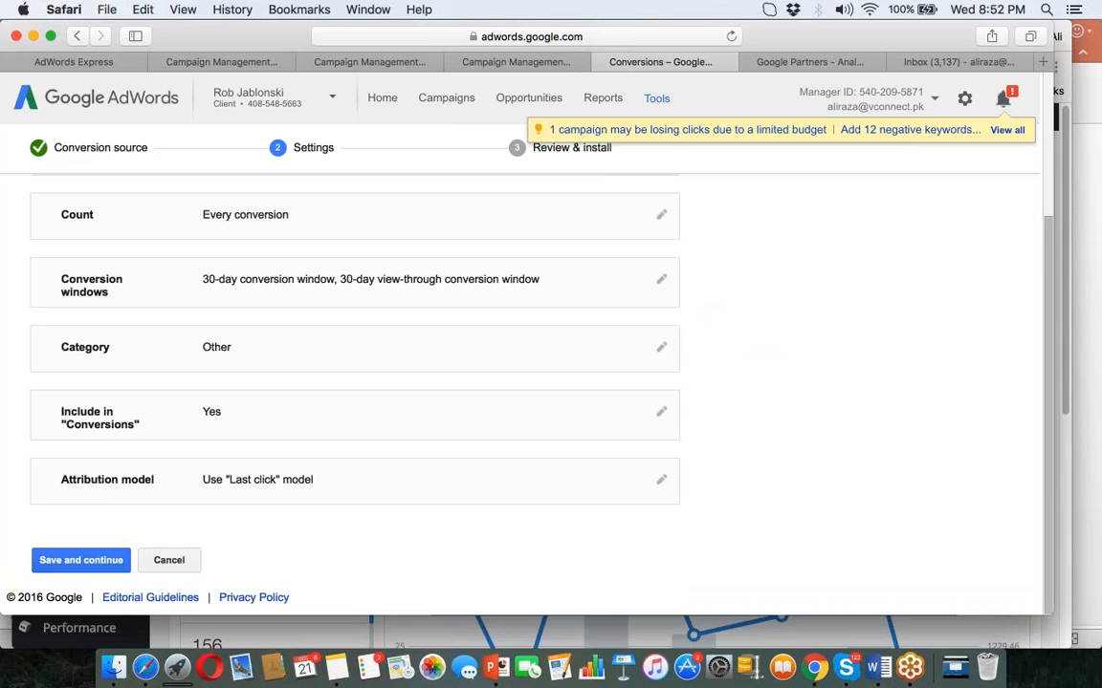
click(60, 564)
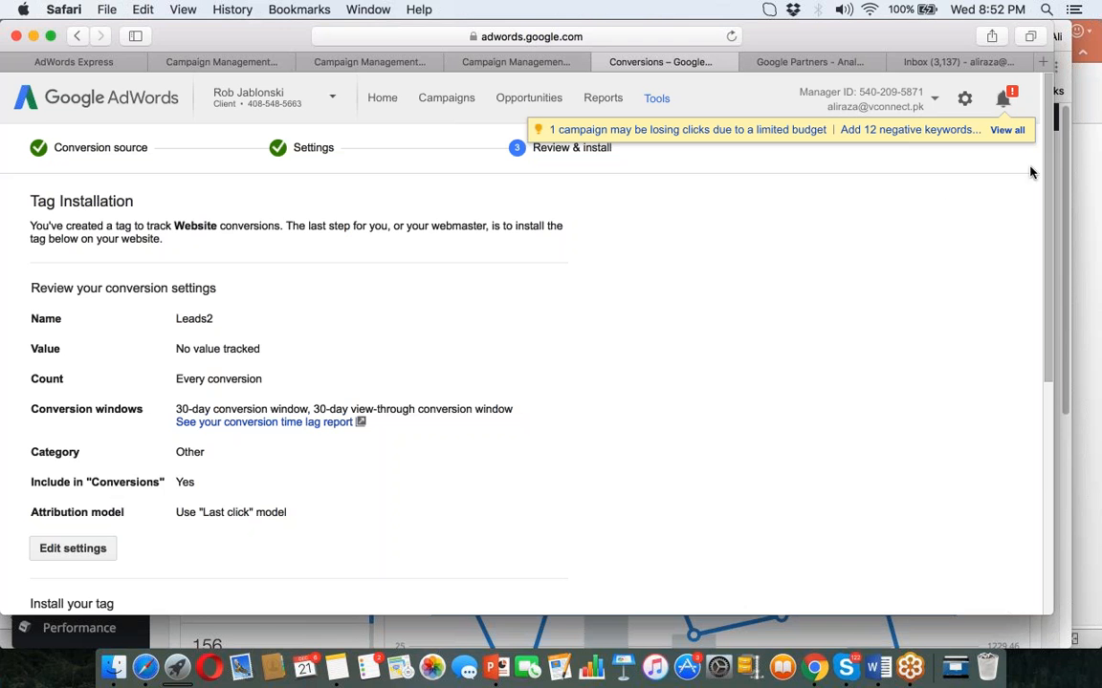
Select the Leads2 tag code, cancel the email-instructions form unsent, and finish the setup.
scroll(1040, 401, down, 4)
scroll(1040, 402, down, 4)
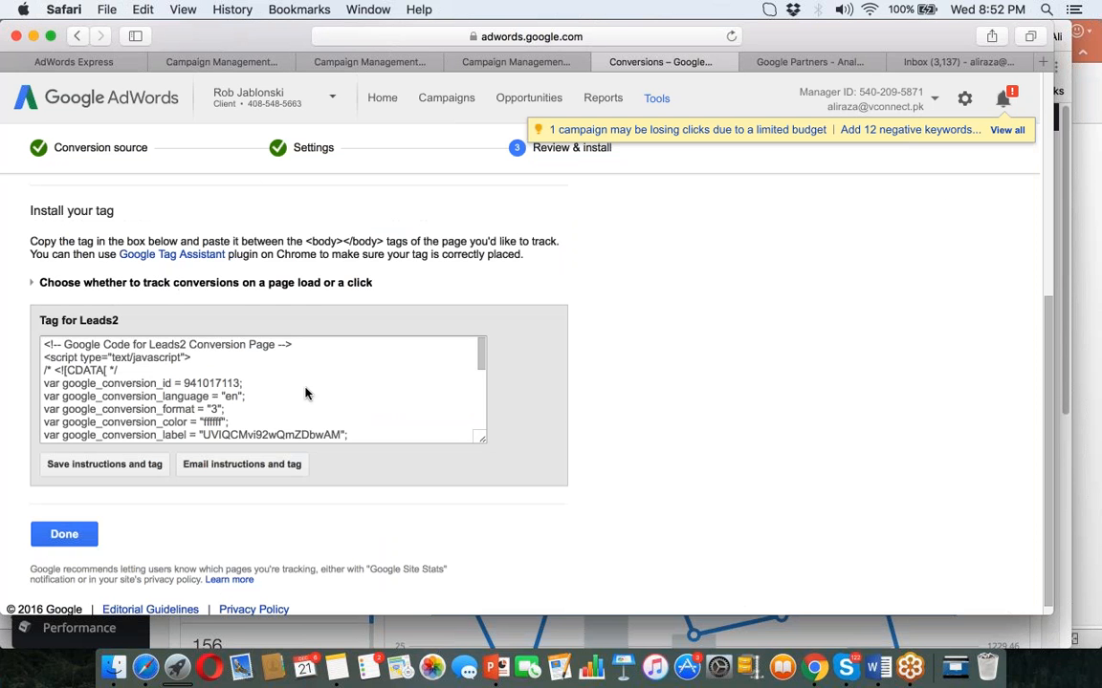
click(306, 393)
click(197, 464)
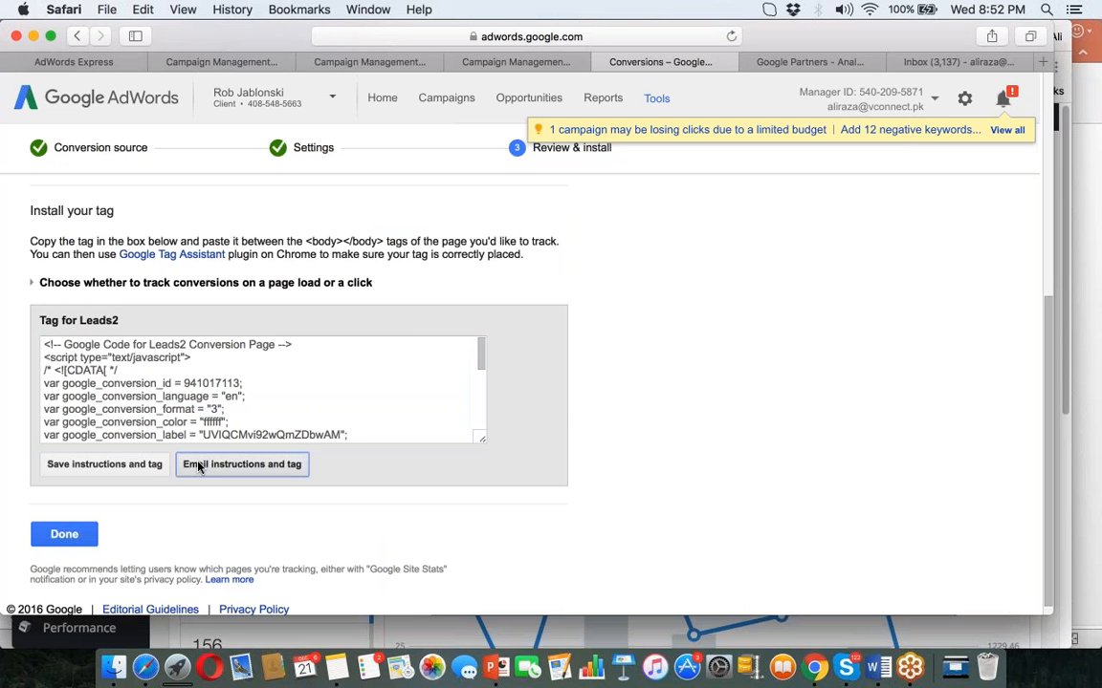
click(471, 232)
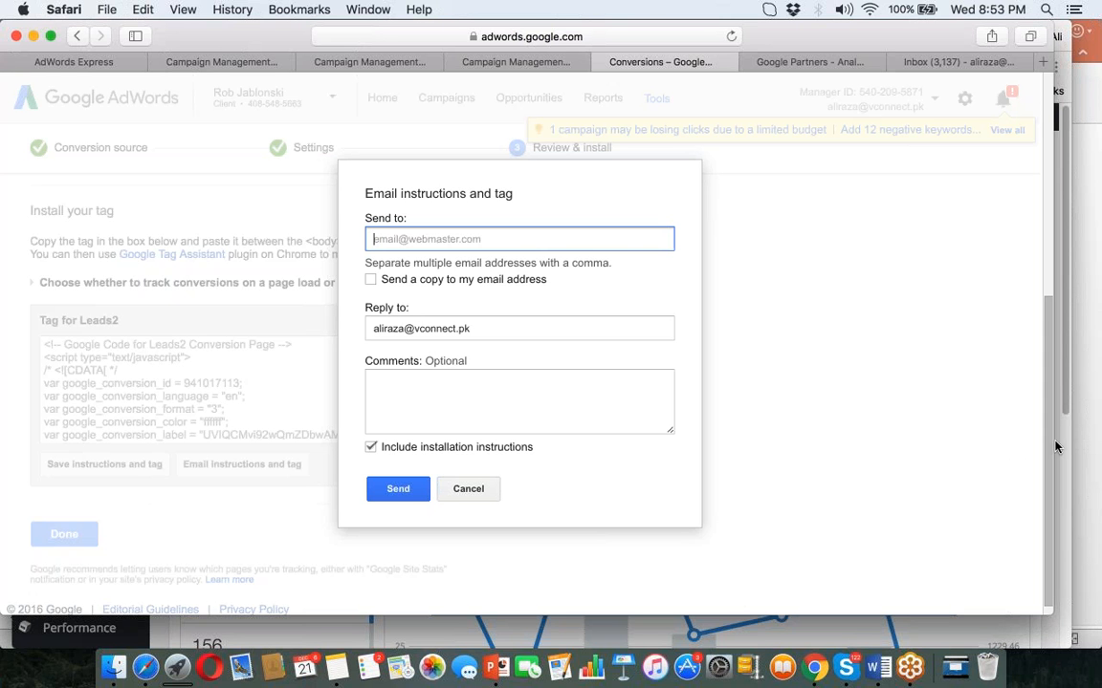
click(467, 488)
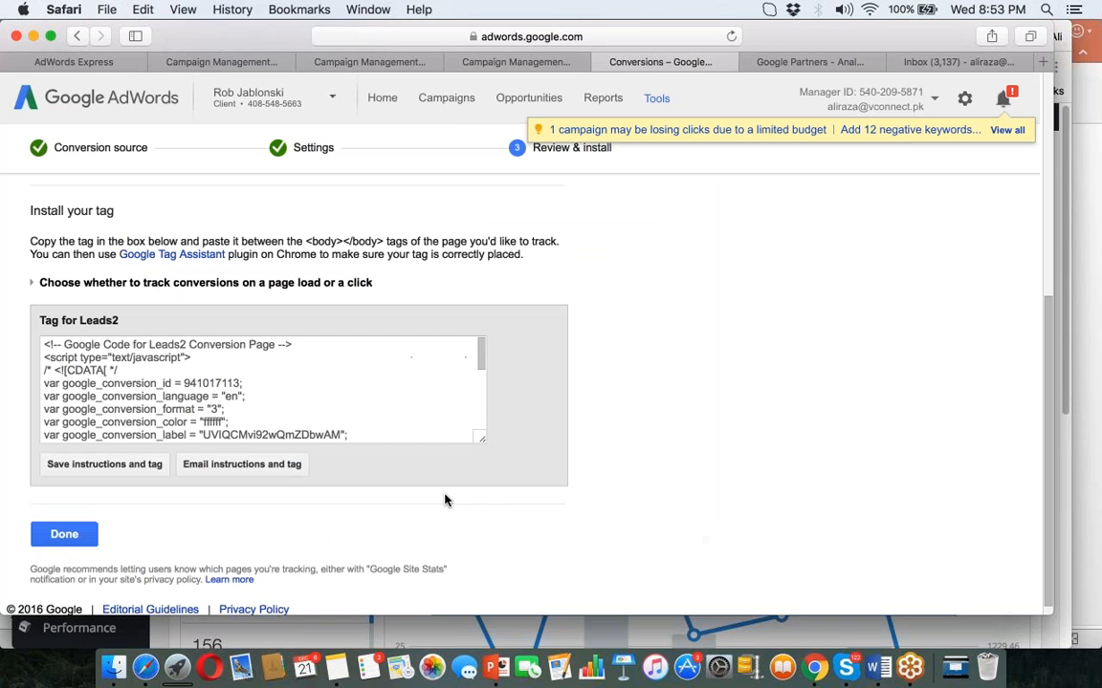
click(65, 535)
Remove the Leads2 conversion via Change status > Remove, then switch to the PPC Lecture 9 deck.
click(366, 384)
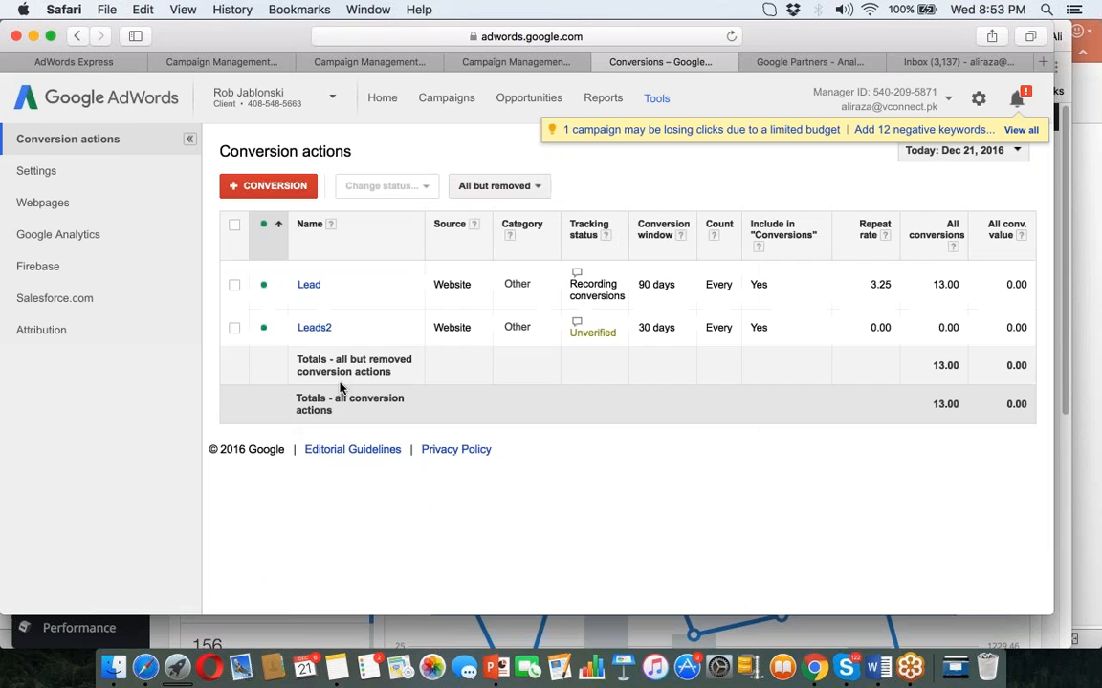
click(234, 327)
click(386, 185)
click(383, 236)
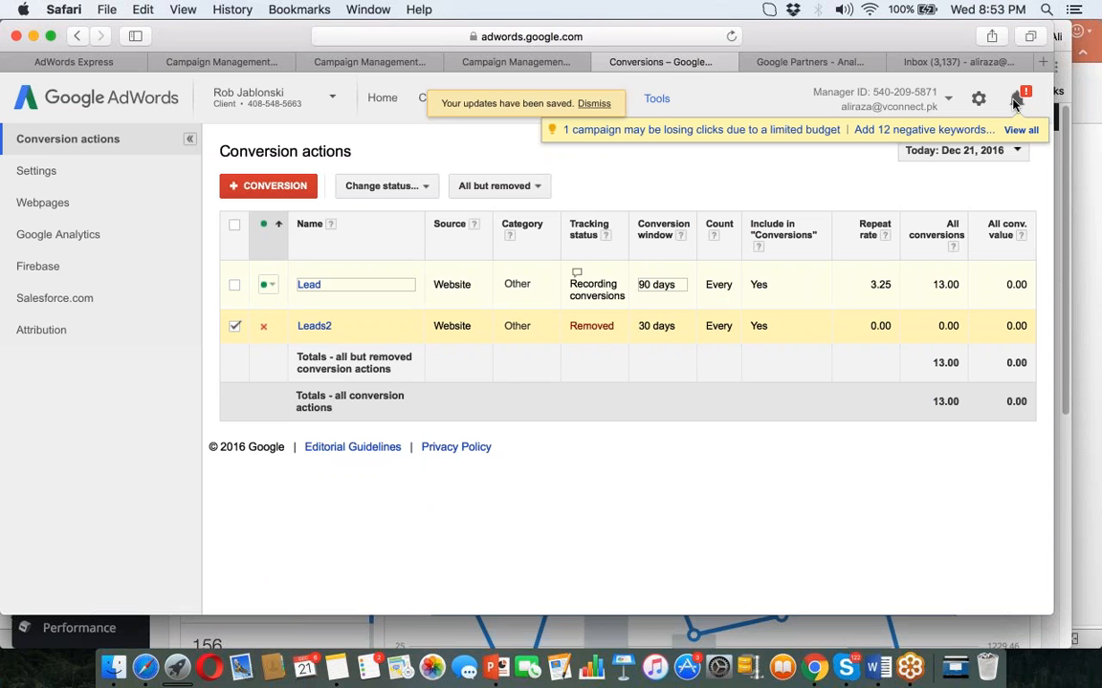
click(495, 670)
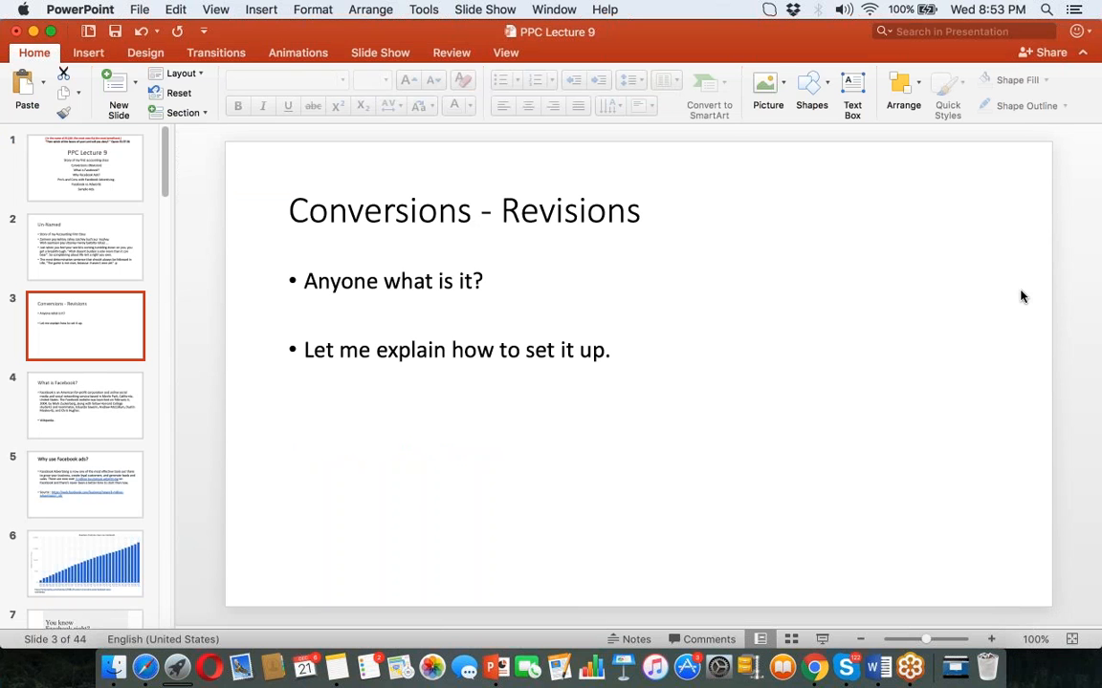
click(97, 426)
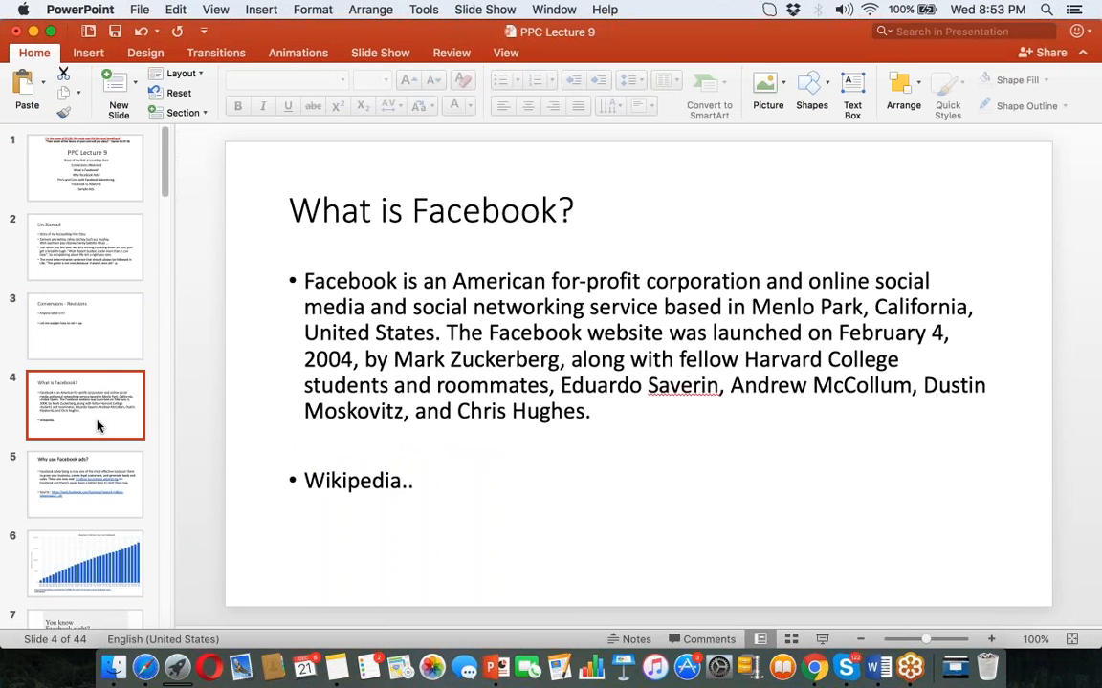
key(Up)
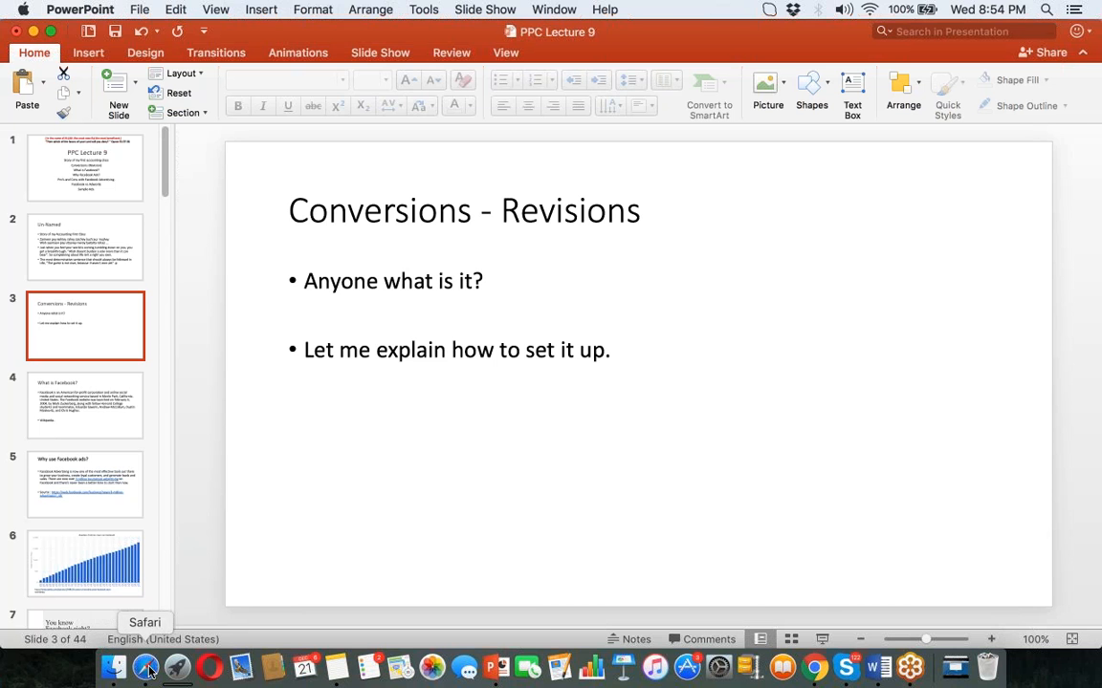
click(146, 668)
click(660, 99)
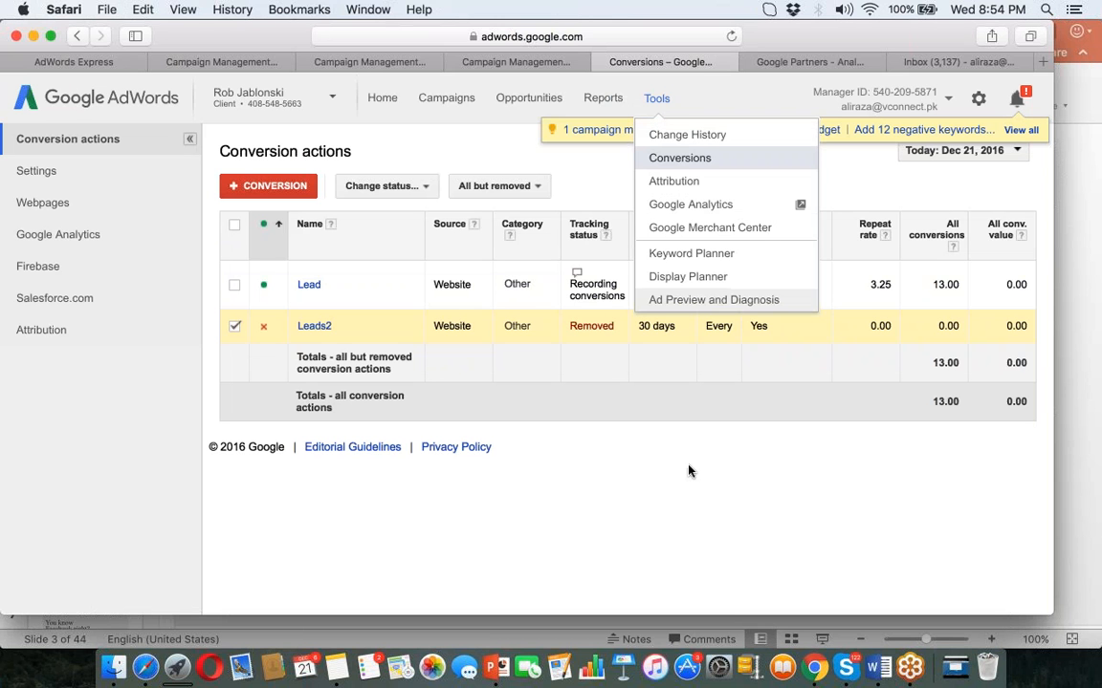
click(703, 509)
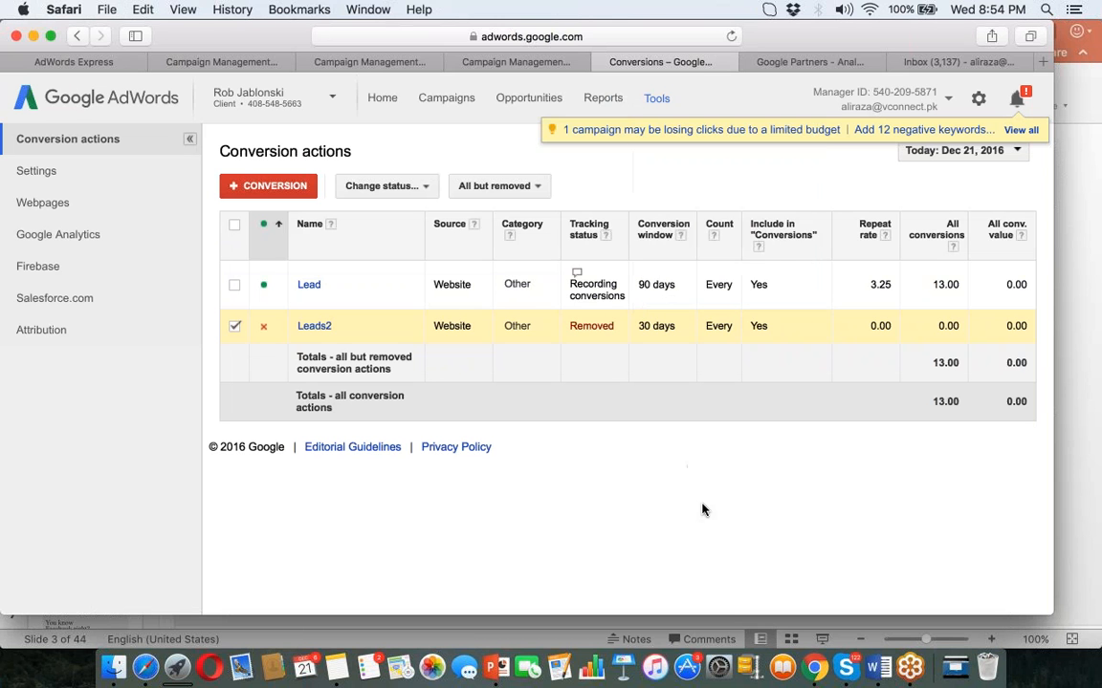
click(495, 667)
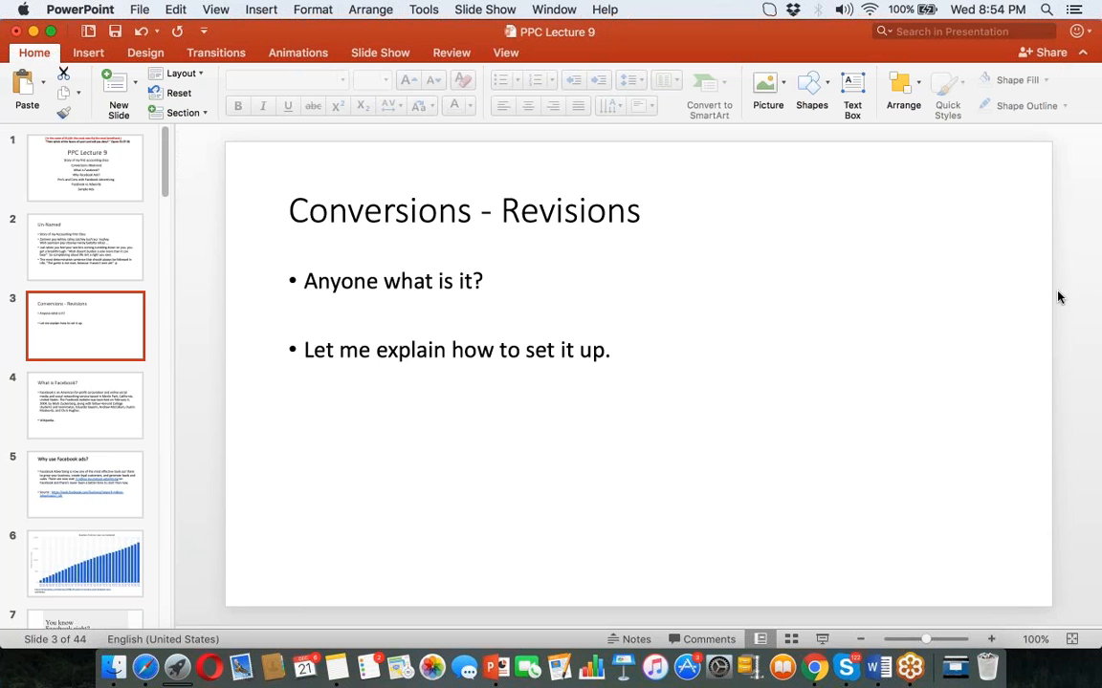
Show slide 4, 'What is Facebook?', from the slide thumbnails.
click(69, 427)
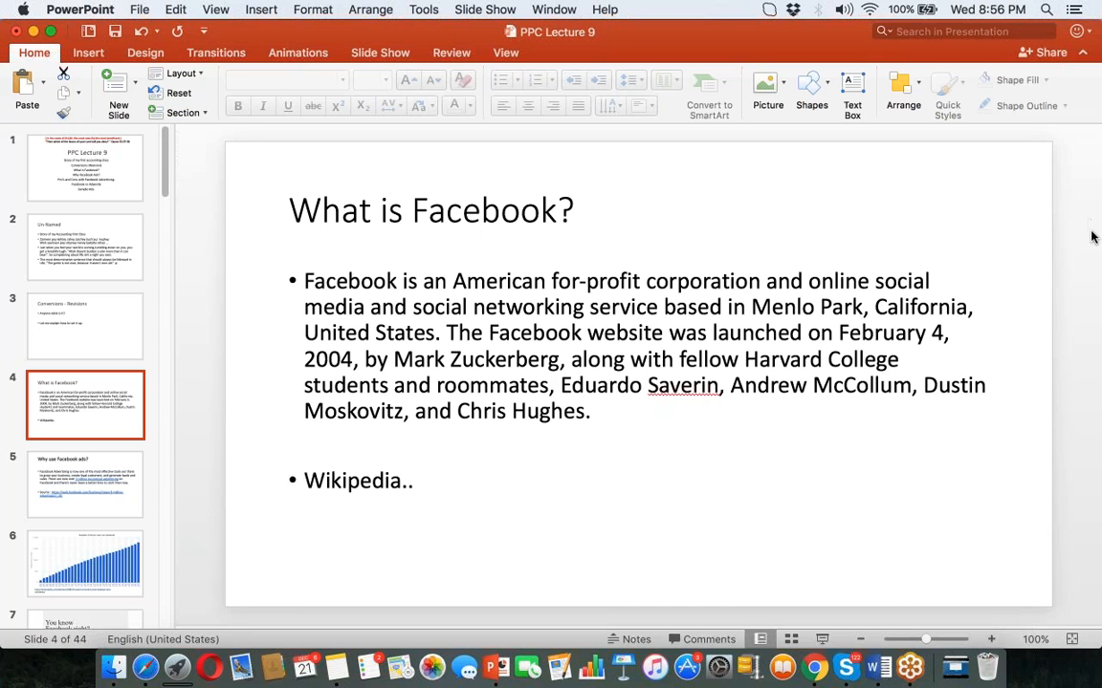
Step through slides 5–8: 'Why use Facebook ads?', the active users chart, 'You know Facebook, right?'.
click(134, 461)
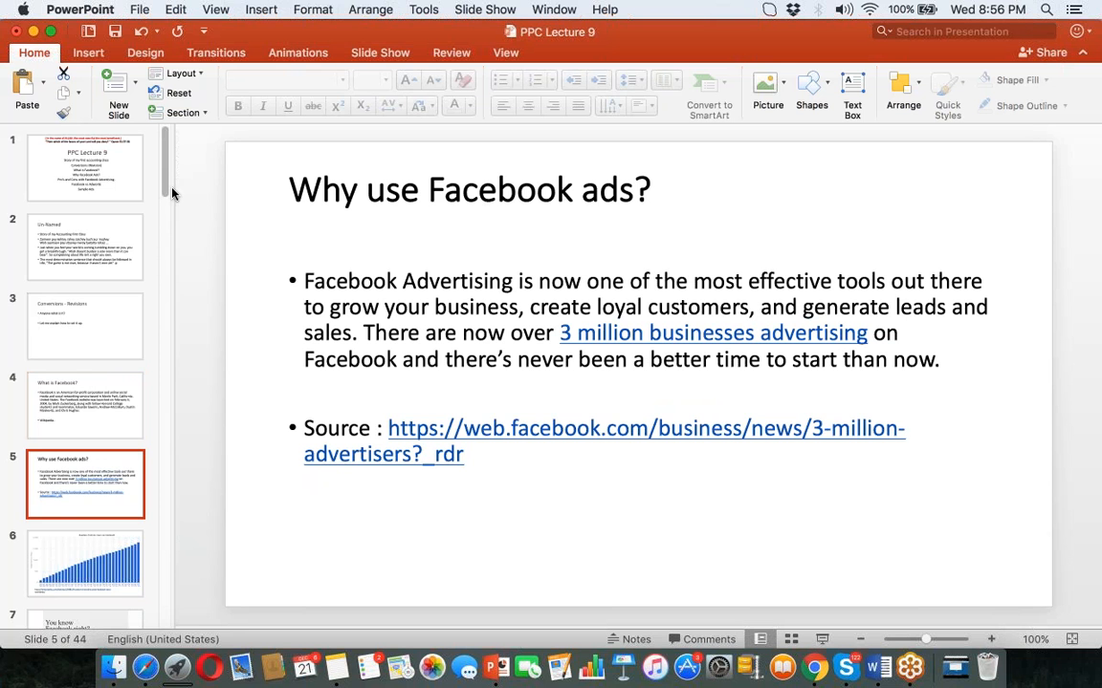
scroll(147, 172, down, 3)
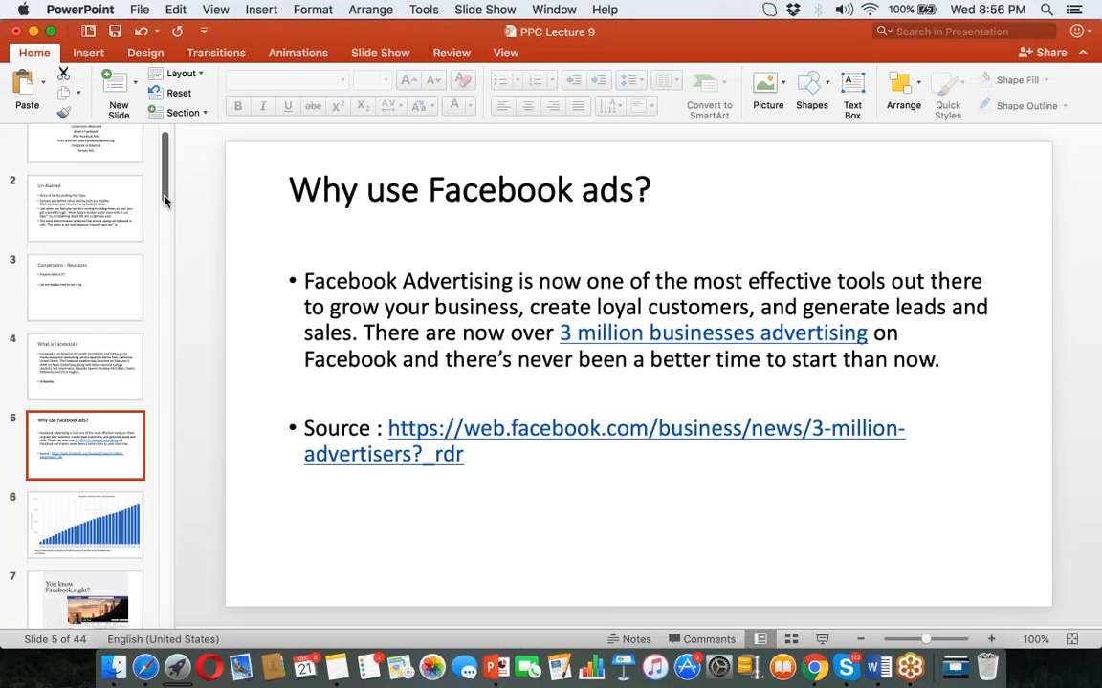
click(85, 489)
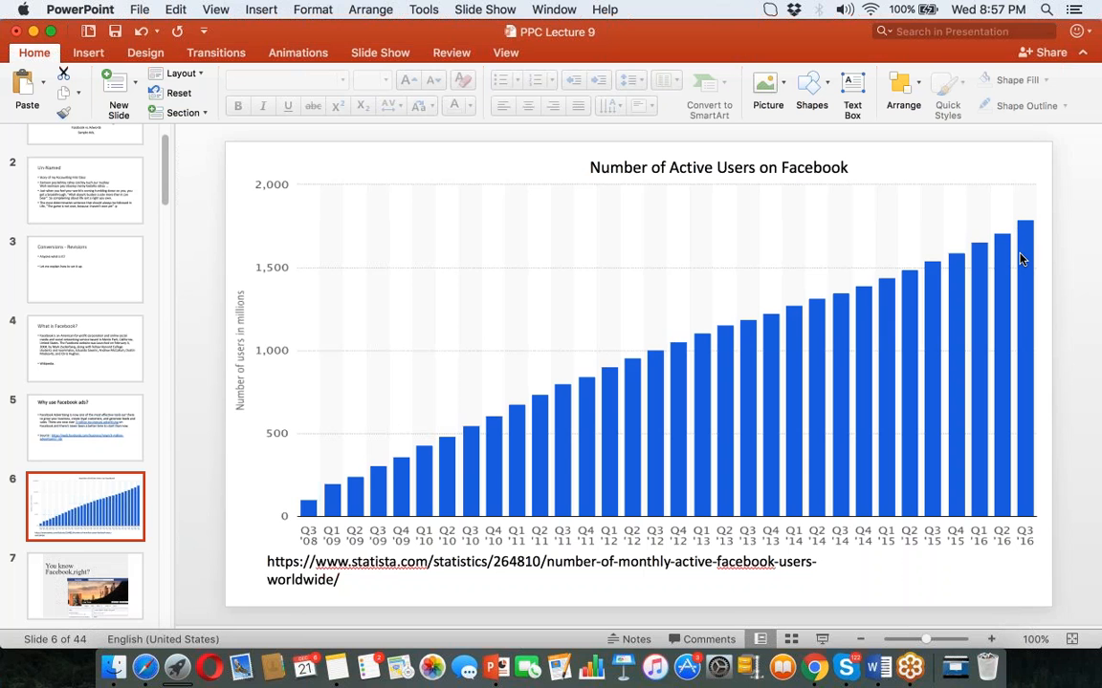
click(78, 566)
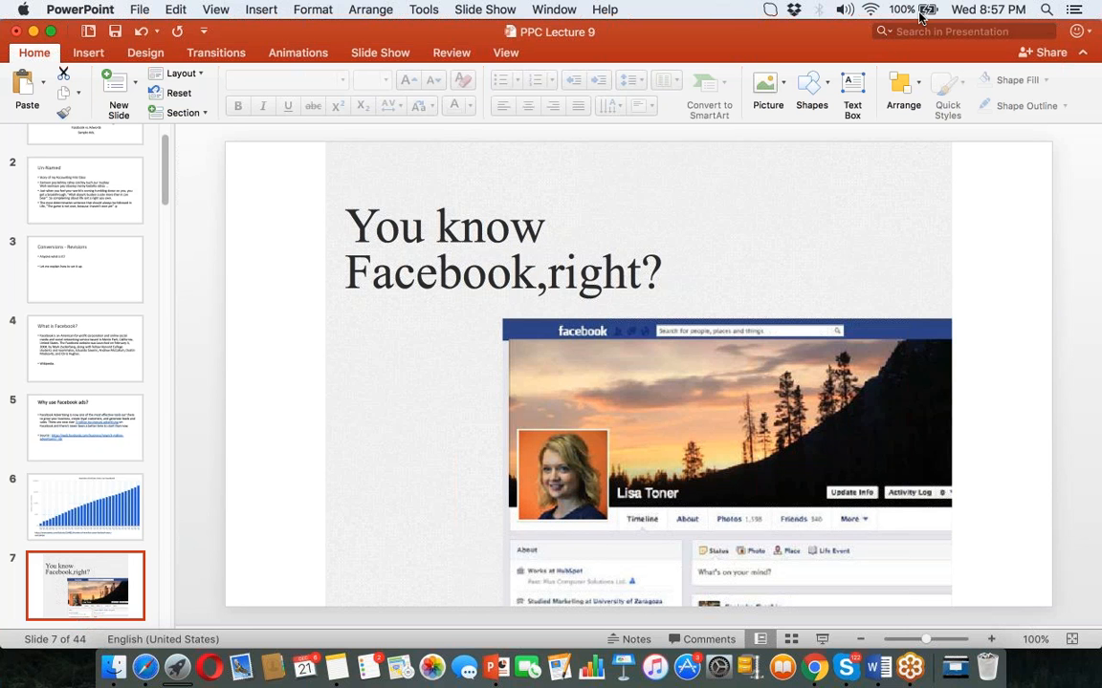
scroll(145, 191, down, 4)
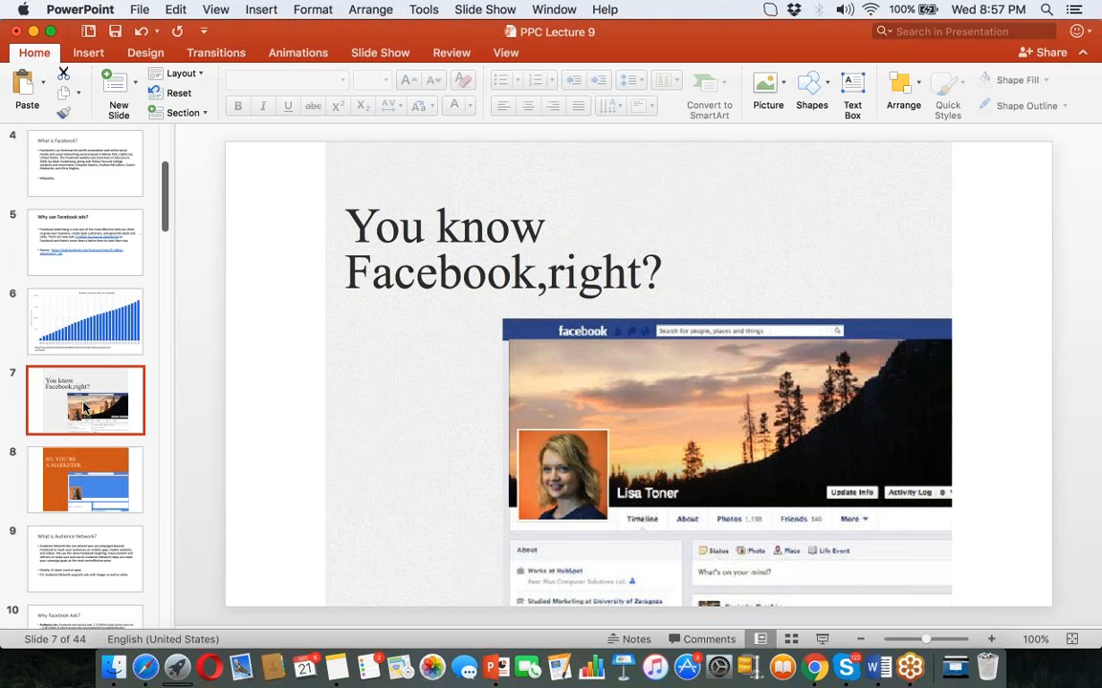
click(79, 468)
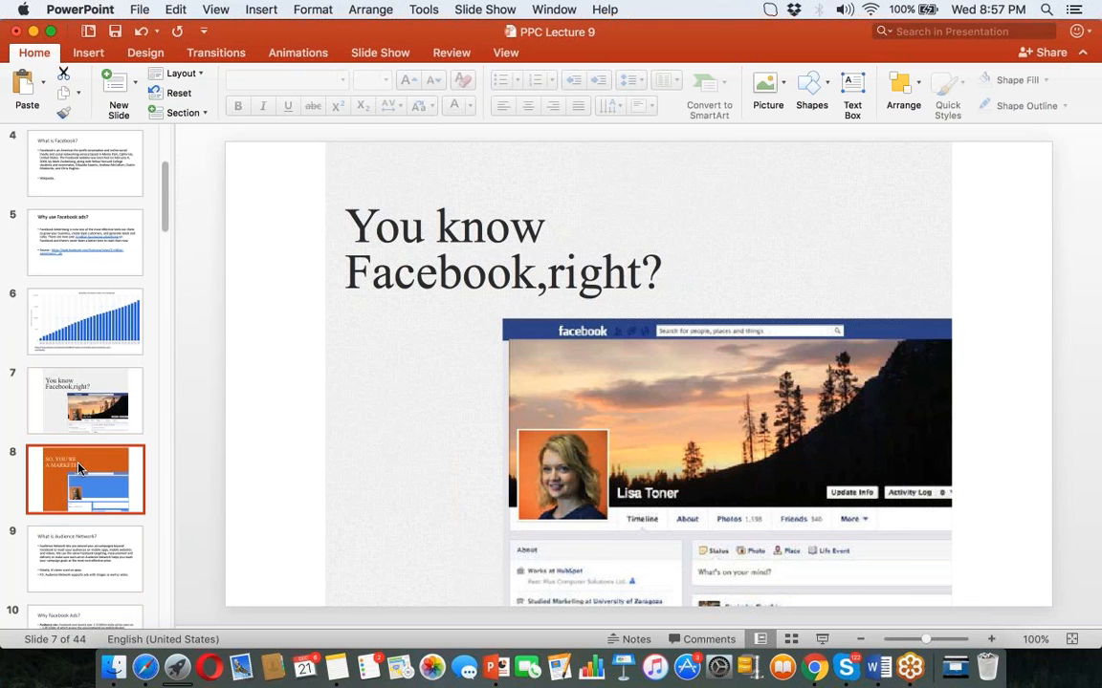
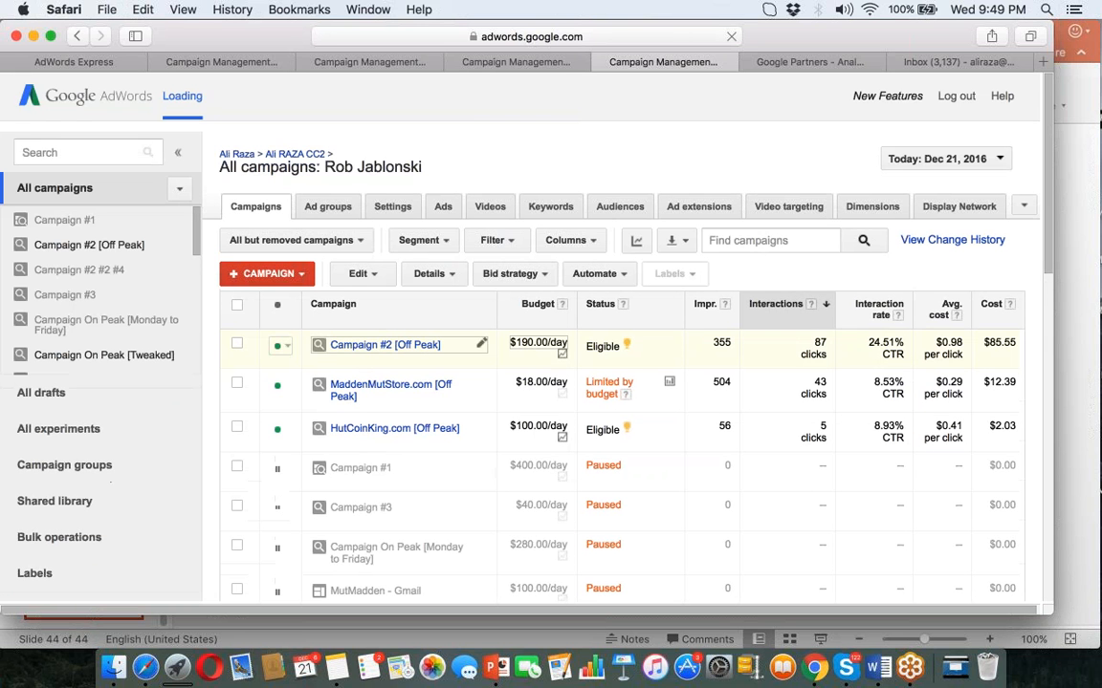
click(370, 343)
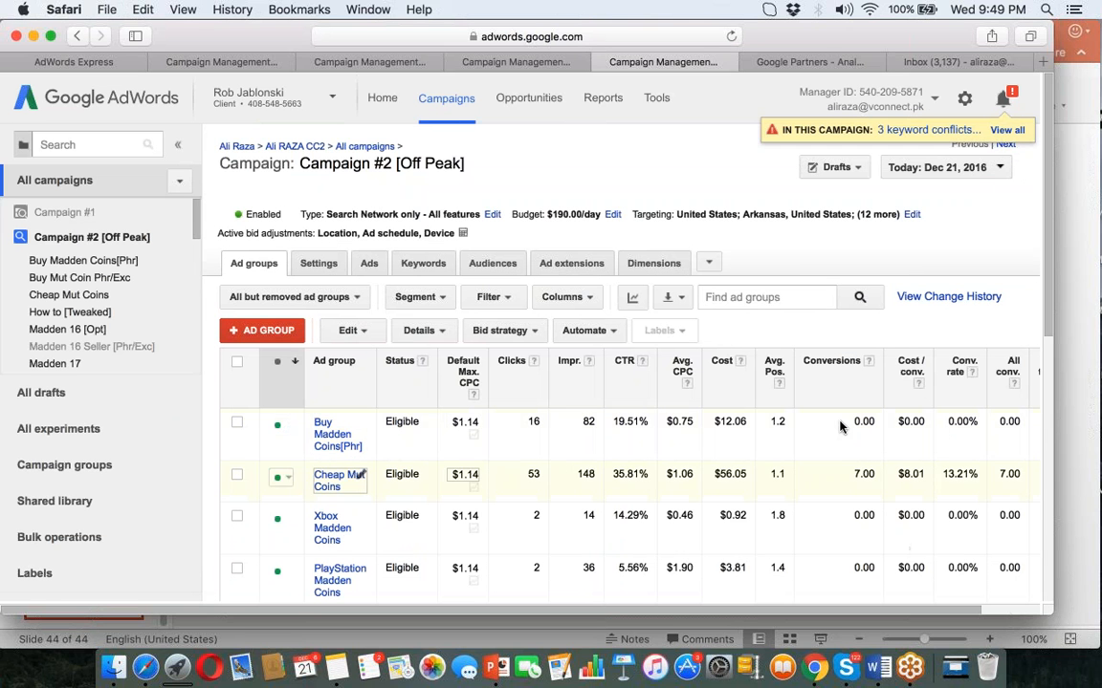
double_click(861, 475)
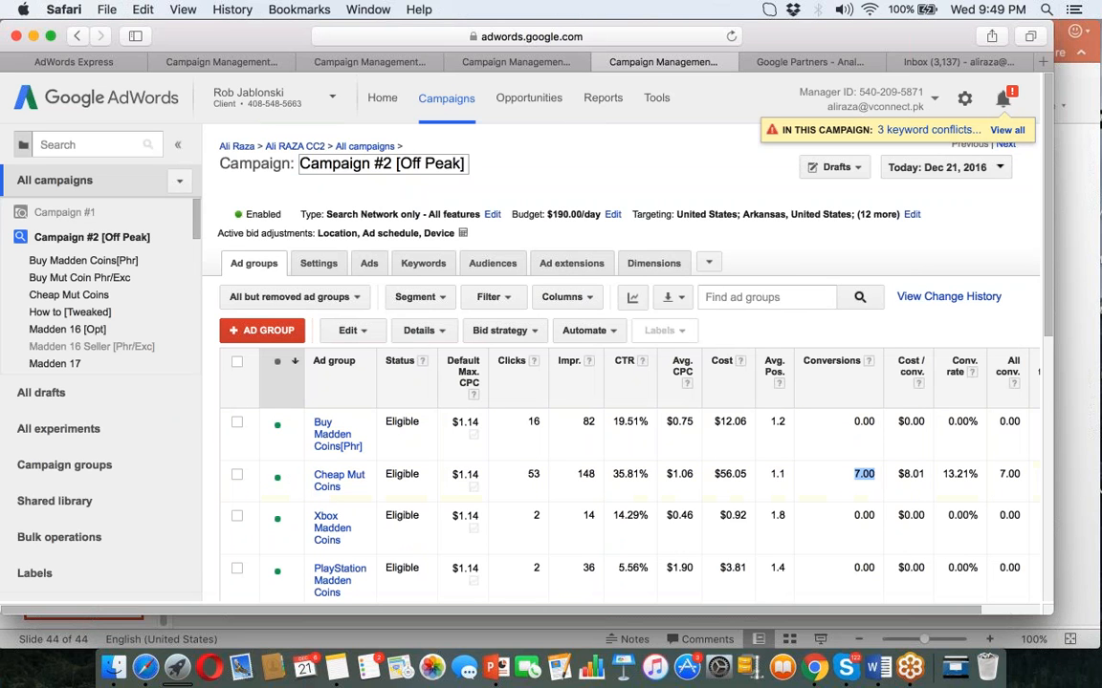
click(364, 146)
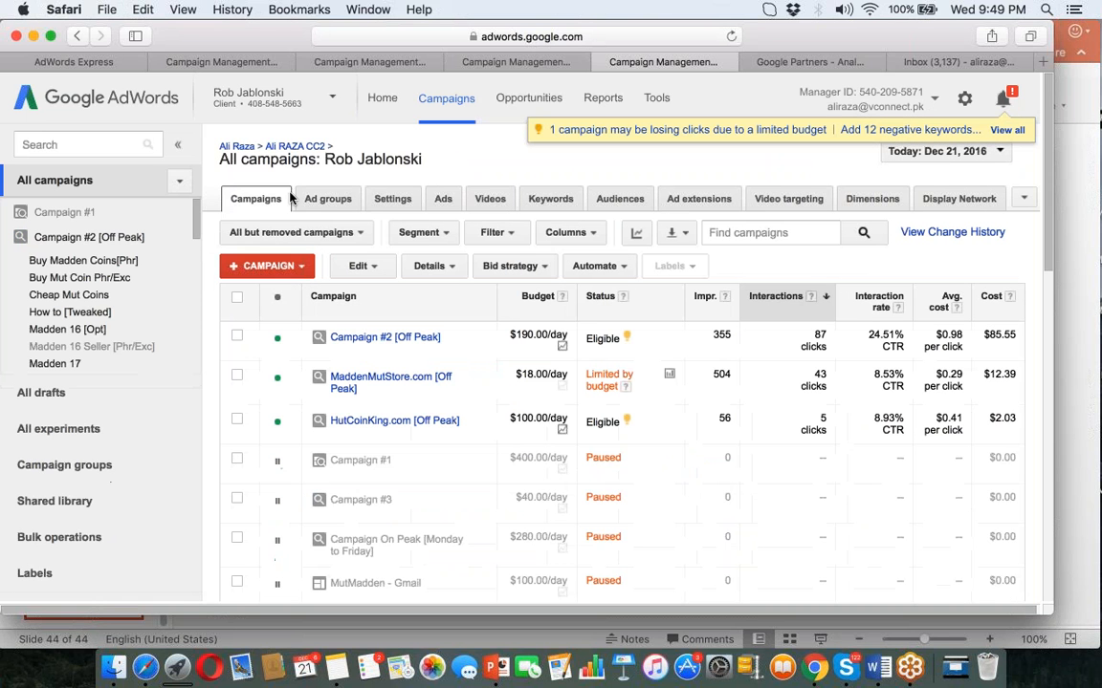
click(361, 266)
click(361, 267)
click(563, 234)
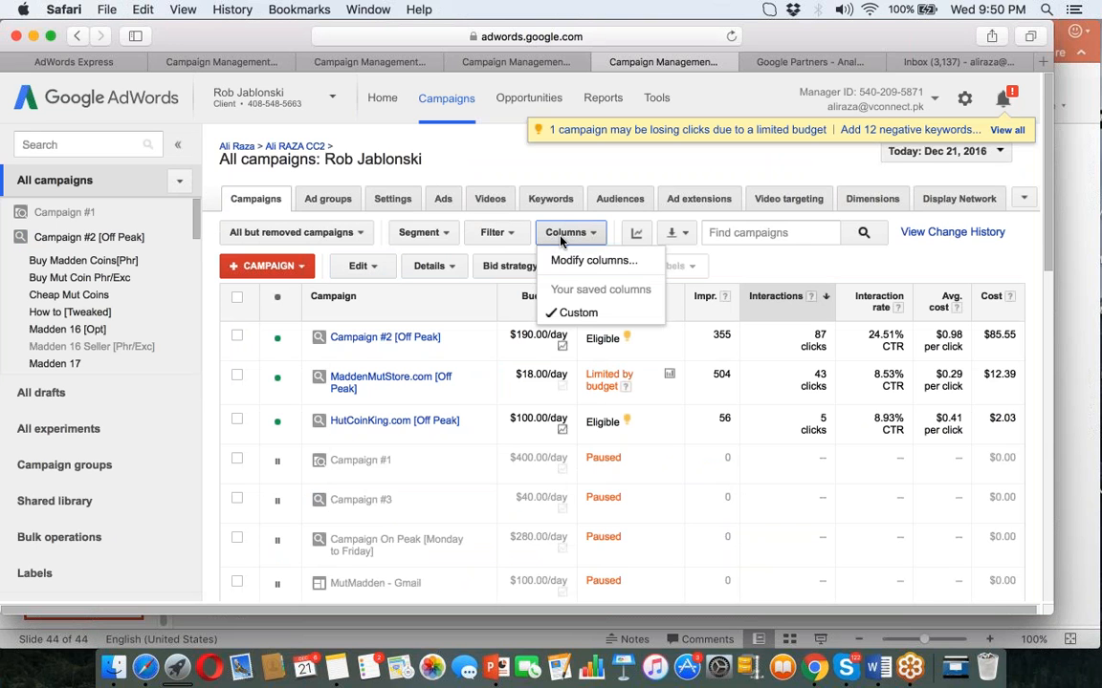
click(572, 260)
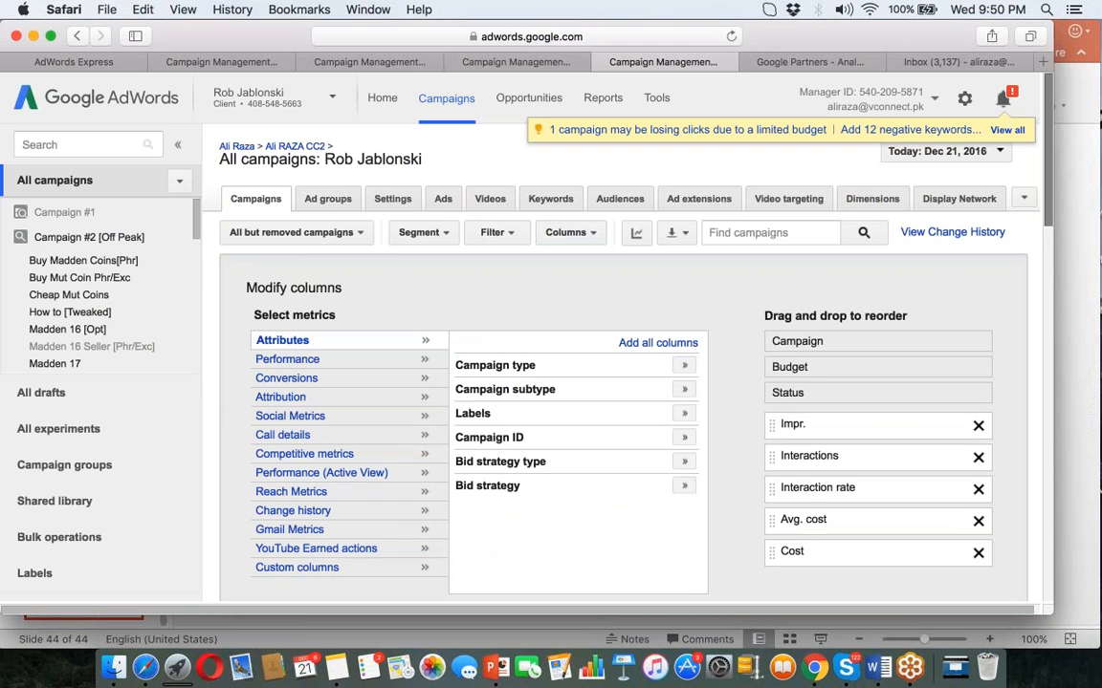
scroll(1045, 237, down, 3)
scroll(669, 335, down, 1)
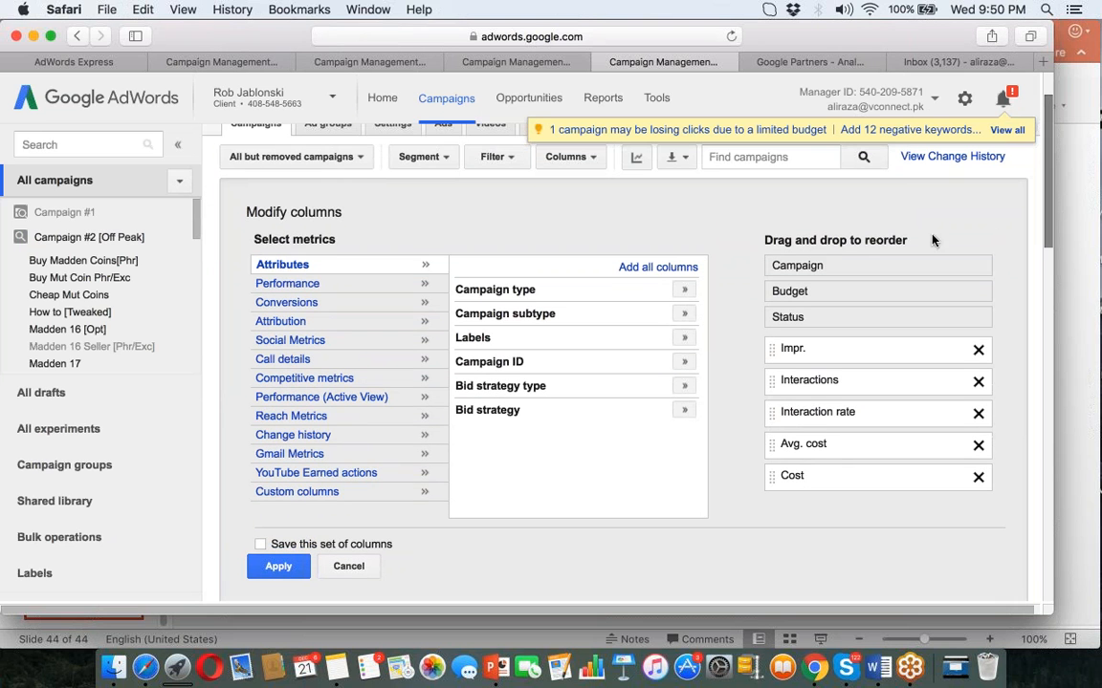
click(350, 565)
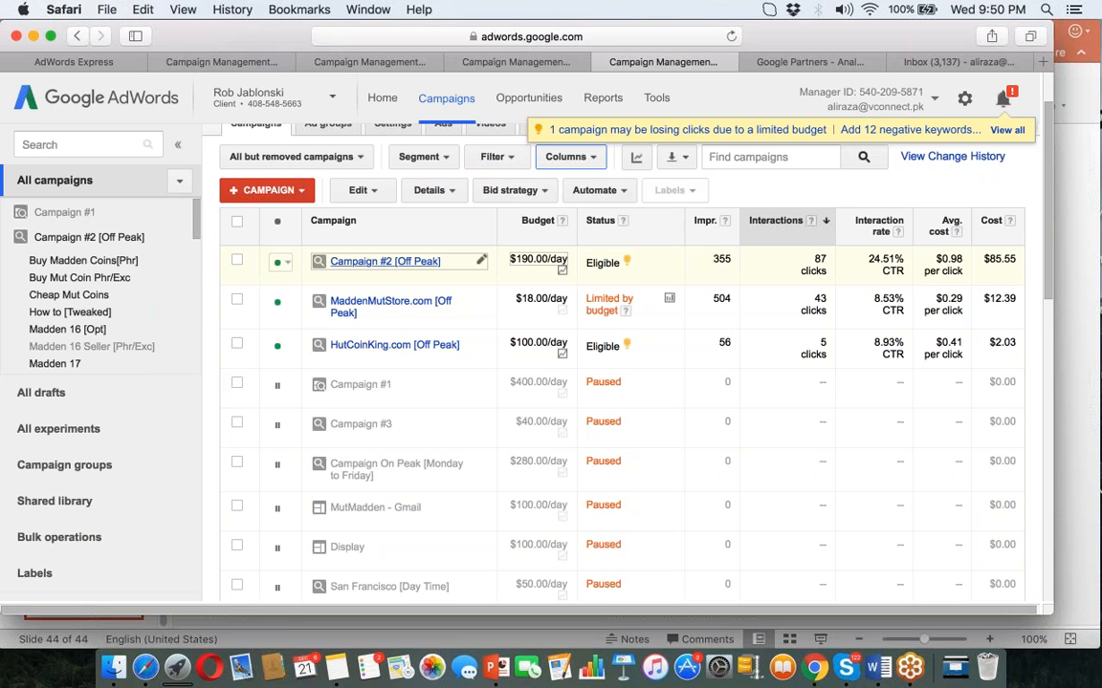
In Campaign #2 [Off Peak], check Cheap Mut Coins' 7.00 conversions, then list all campaign keywords.
click(384, 261)
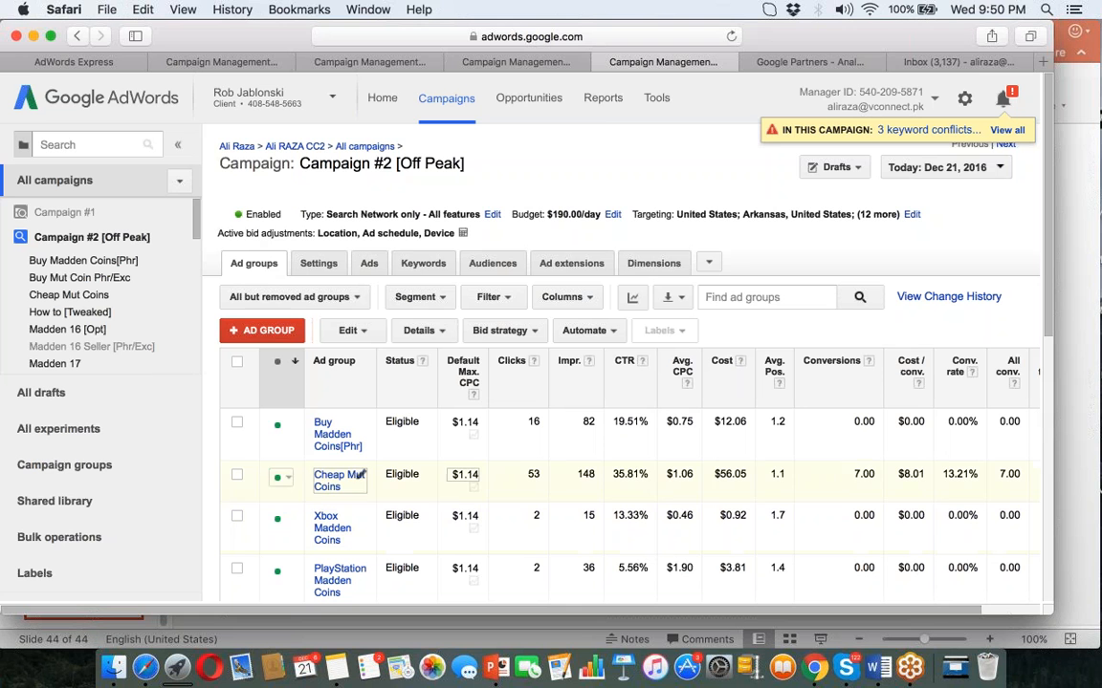
drag(876, 473, 849, 473)
click(326, 486)
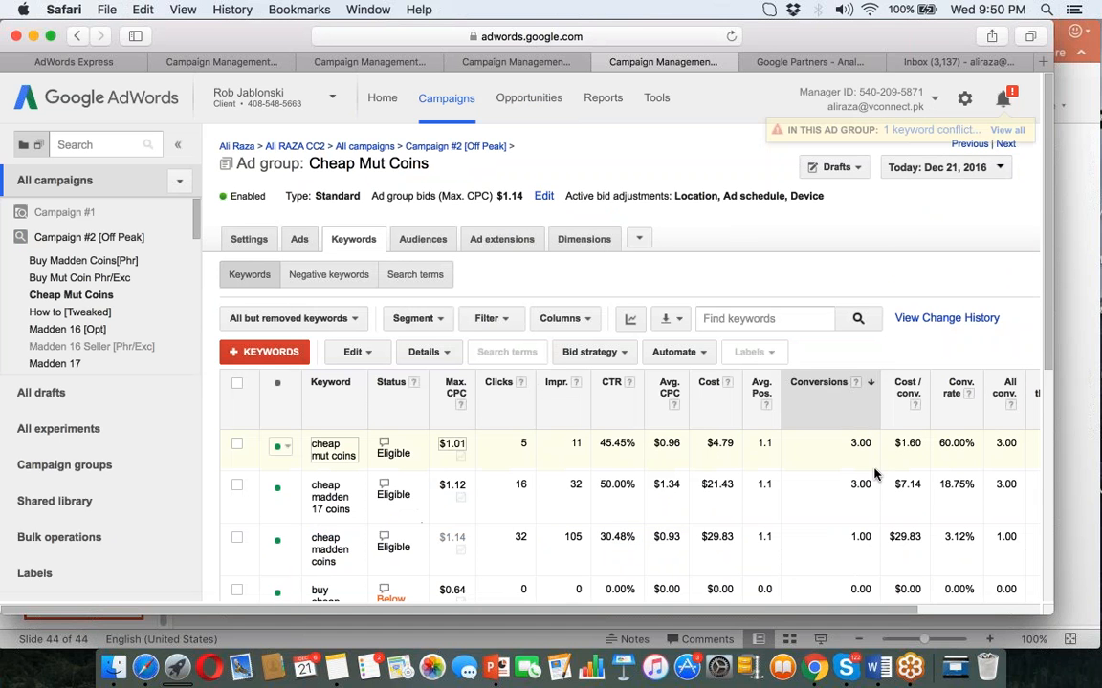
drag(857, 443, 850, 443)
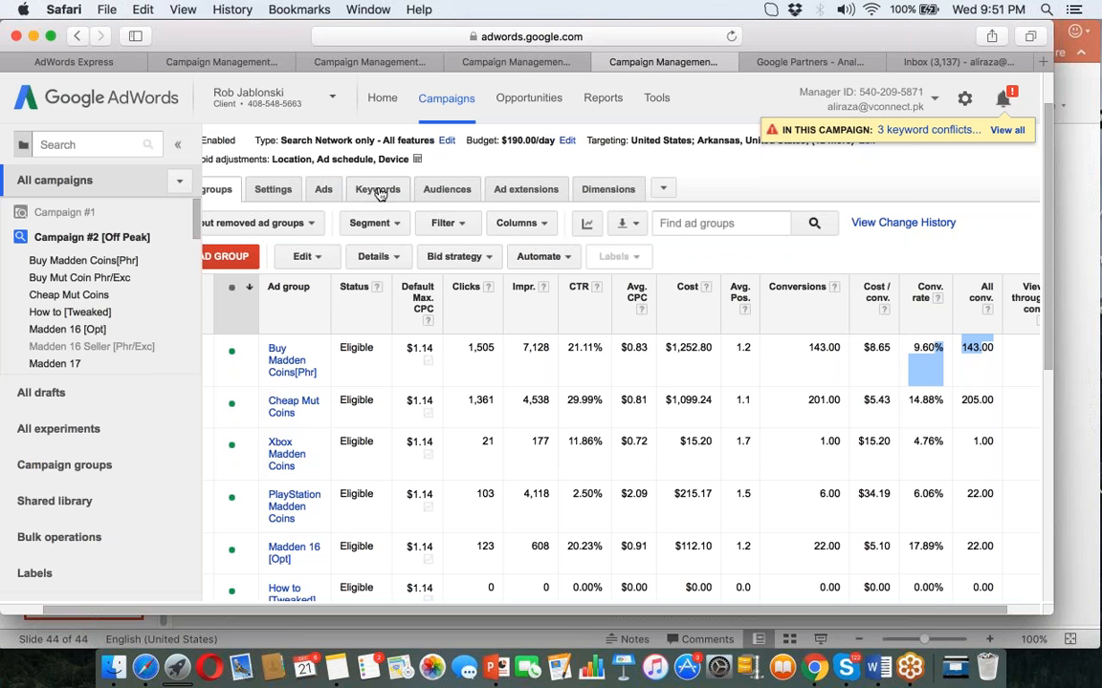
click(379, 192)
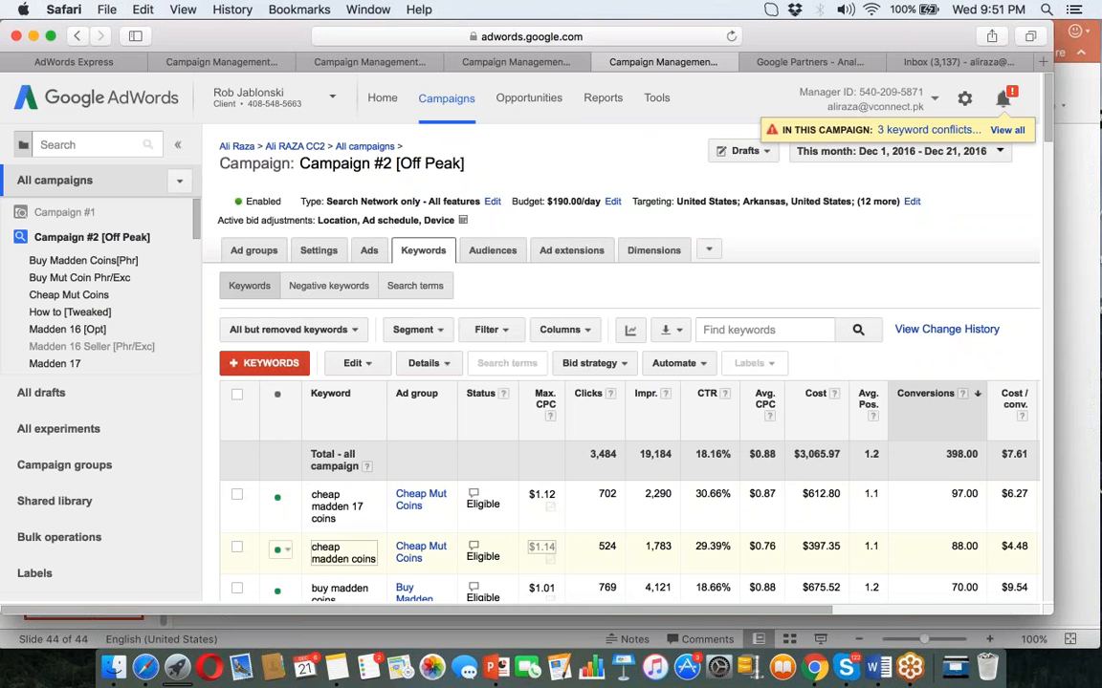
Highlight search terms 'madden 17 mut coin glitch', 'buymutcoins com' and 'where to buy madden coins'.
click(430, 288)
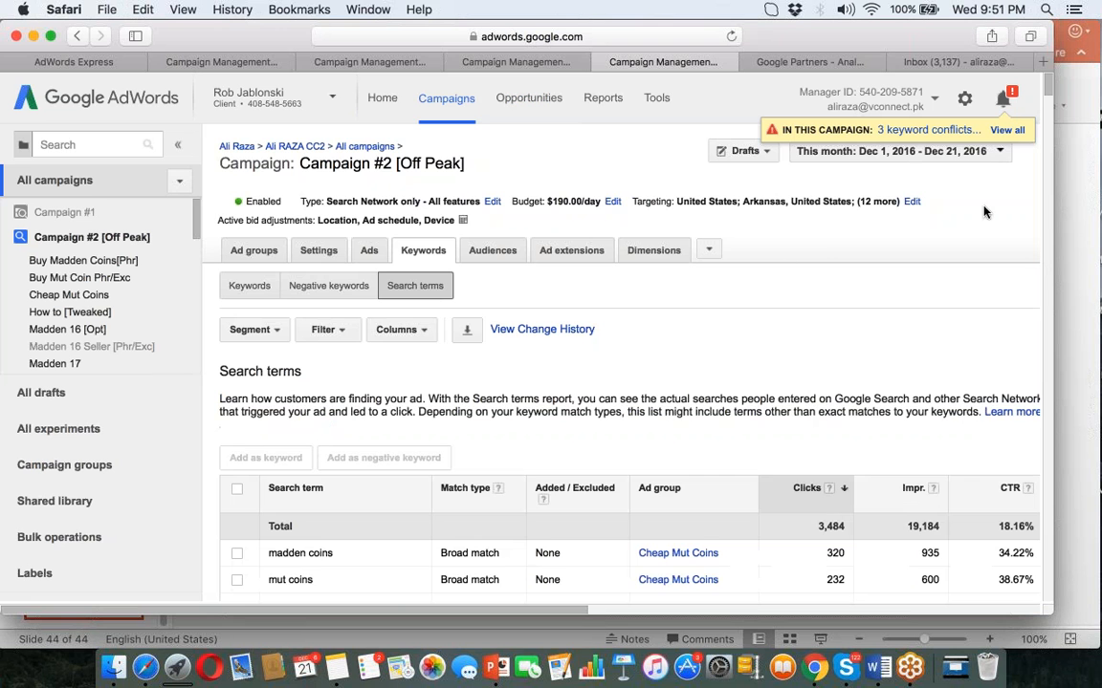
mouse_move(1048, 86)
mouse_down()
mouse_move(1052, 143)
mouse_move(1048, 91)
mouse_up()
scroll(386, 440, down, 10)
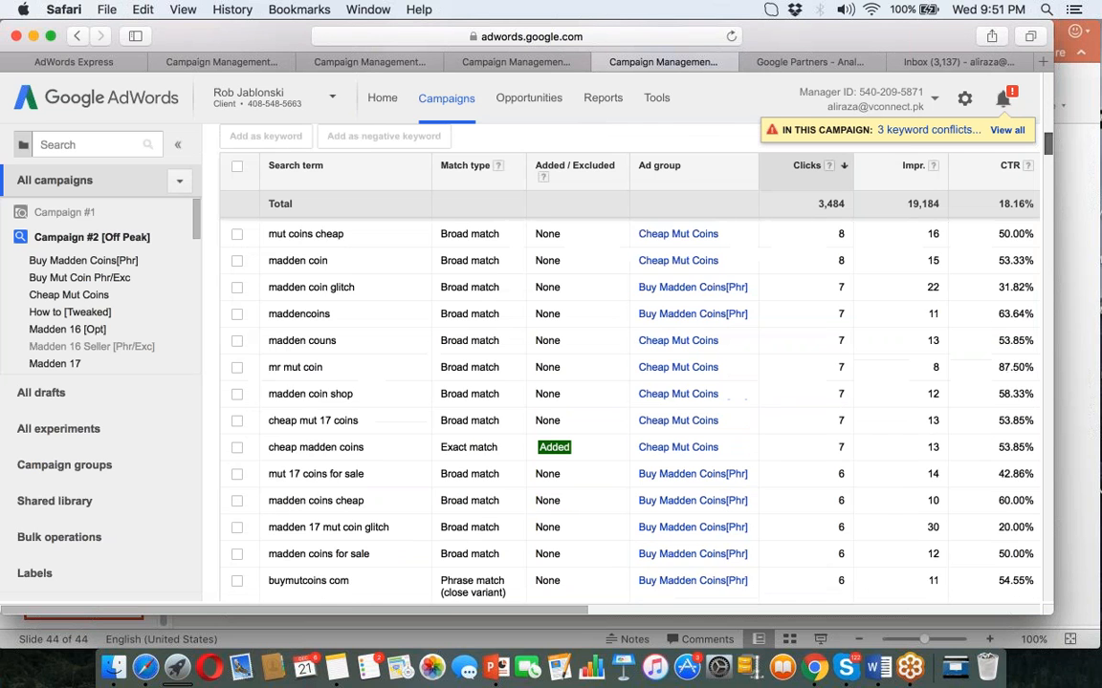
drag(389, 475, 269, 475)
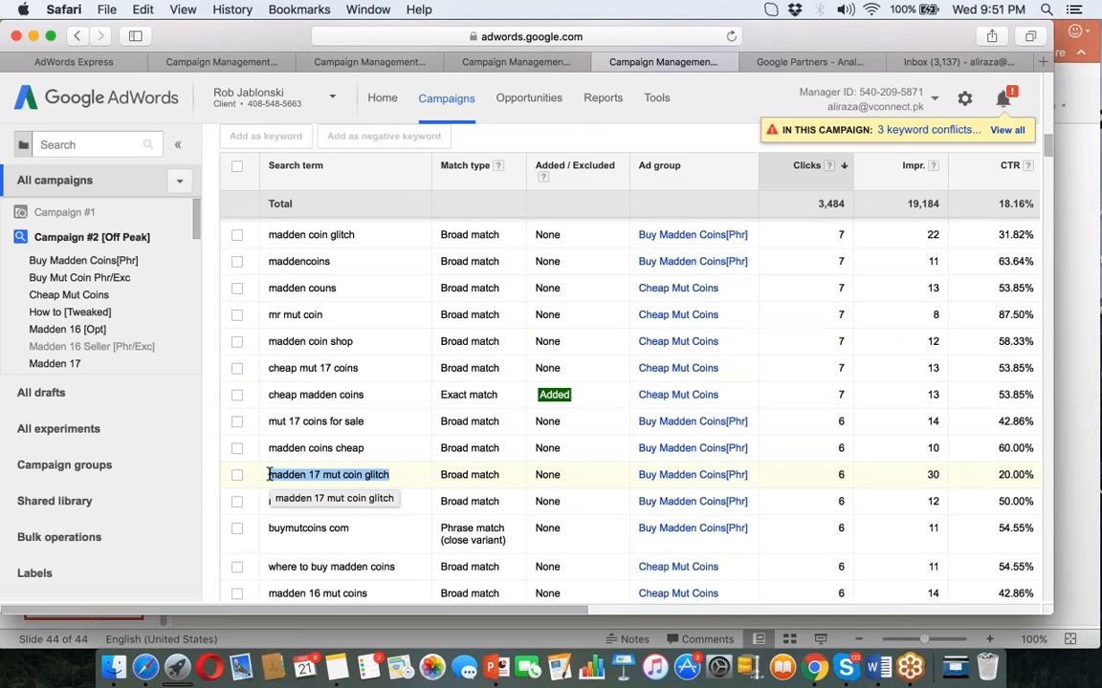
drag(356, 528, 266, 529)
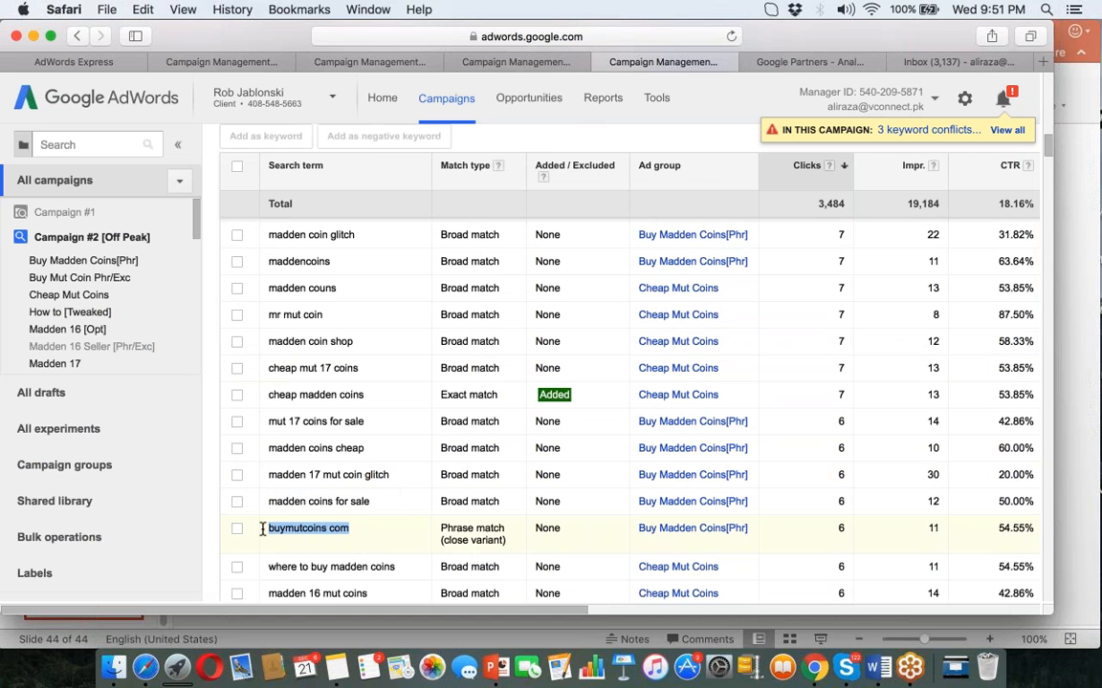
drag(411, 568, 258, 571)
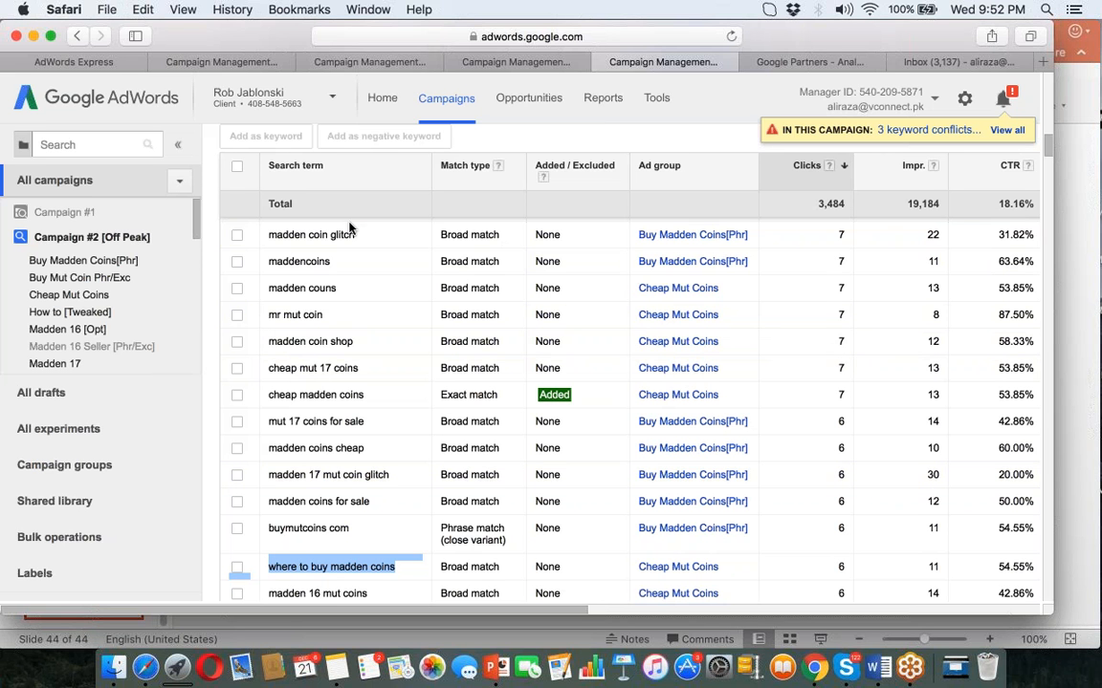
Highlight 'madden coin glitch', 'best way get madden ultimate team coins' and 'cheat codes for madden 17'.
drag(360, 234, 239, 234)
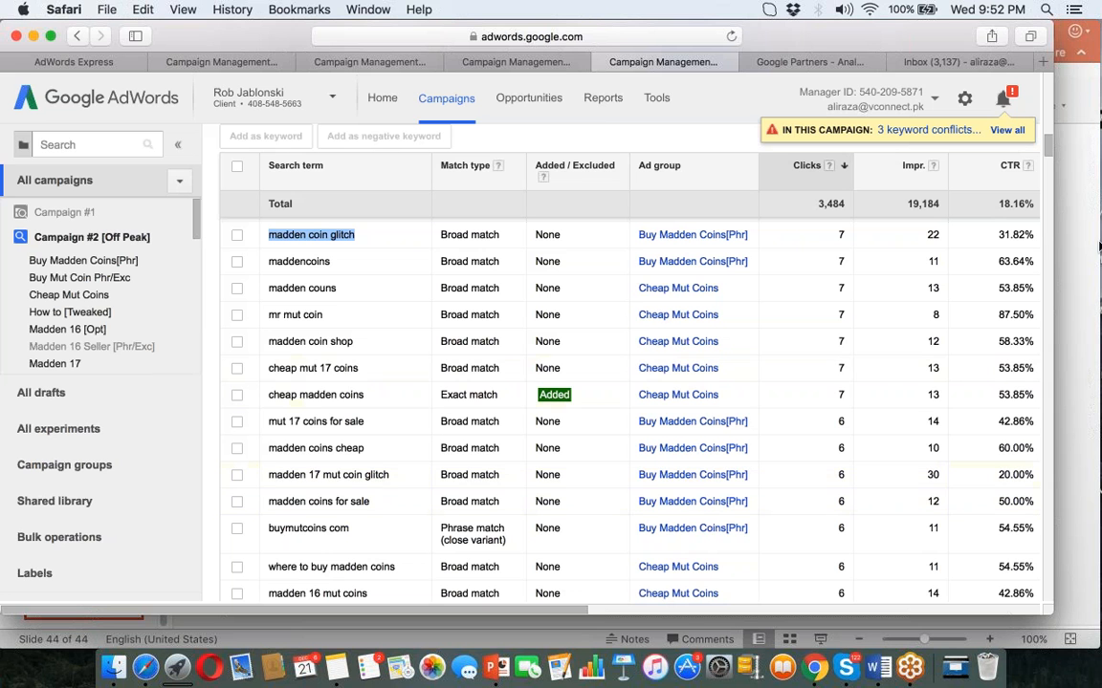
scroll(1047, 156, down, 5)
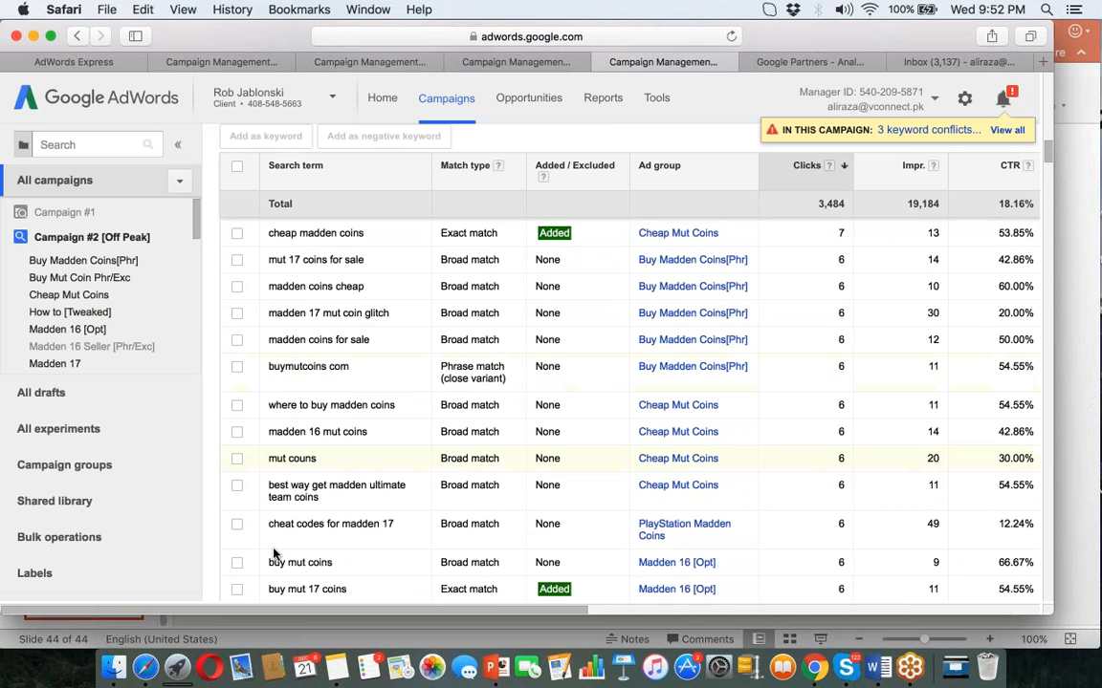
drag(319, 498, 267, 487)
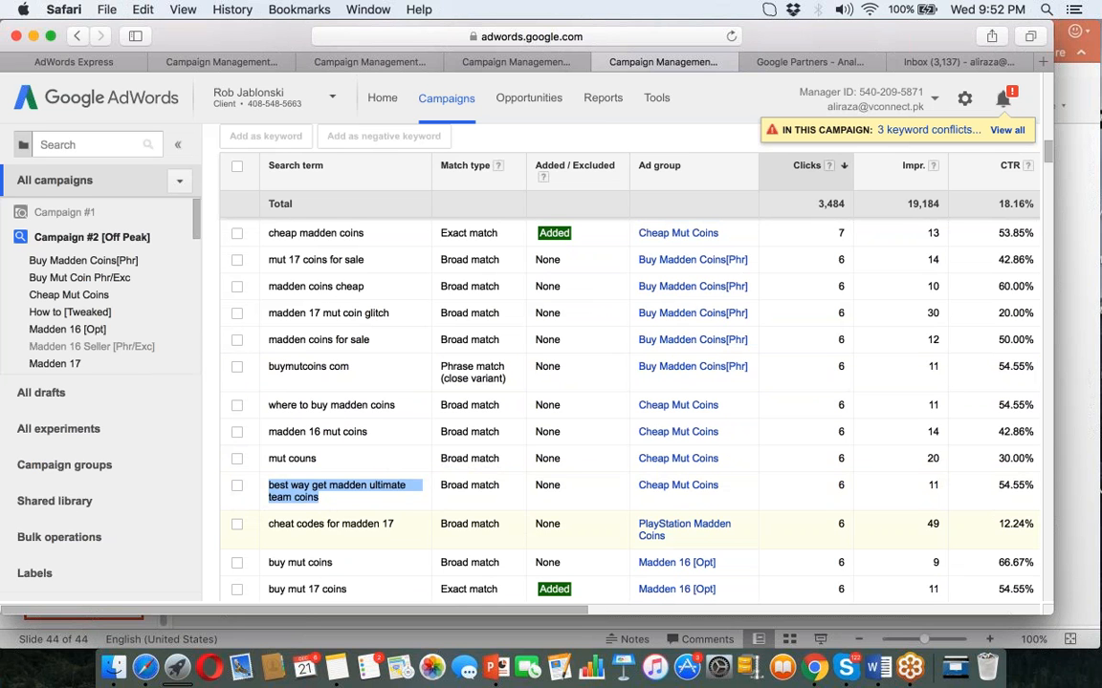
drag(395, 525, 261, 521)
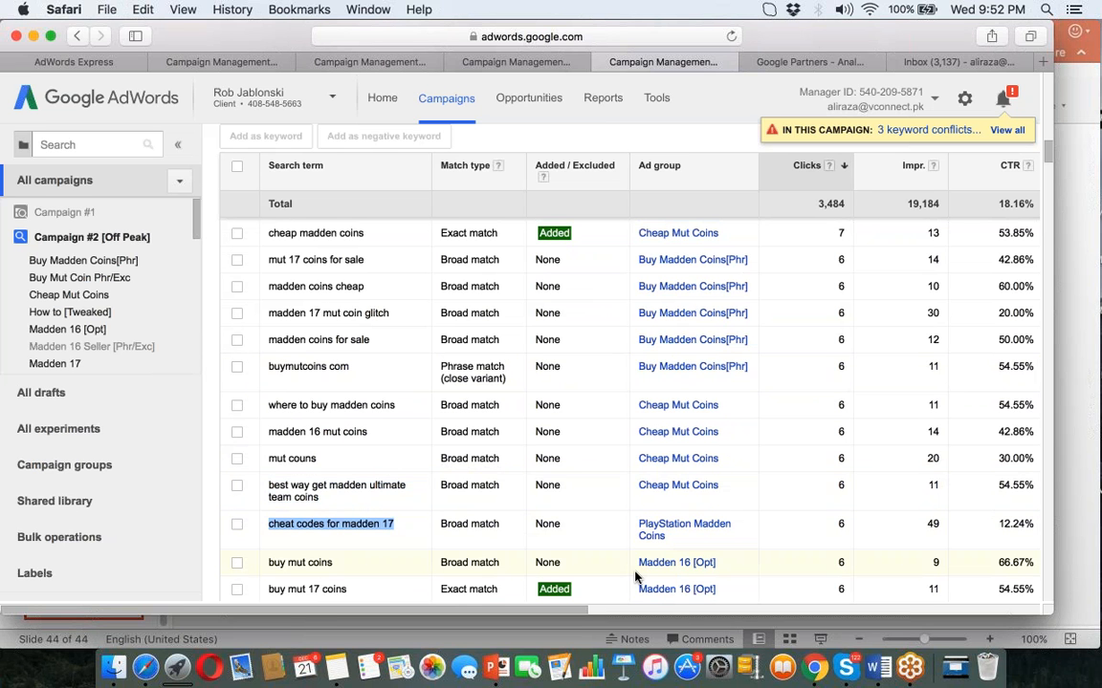